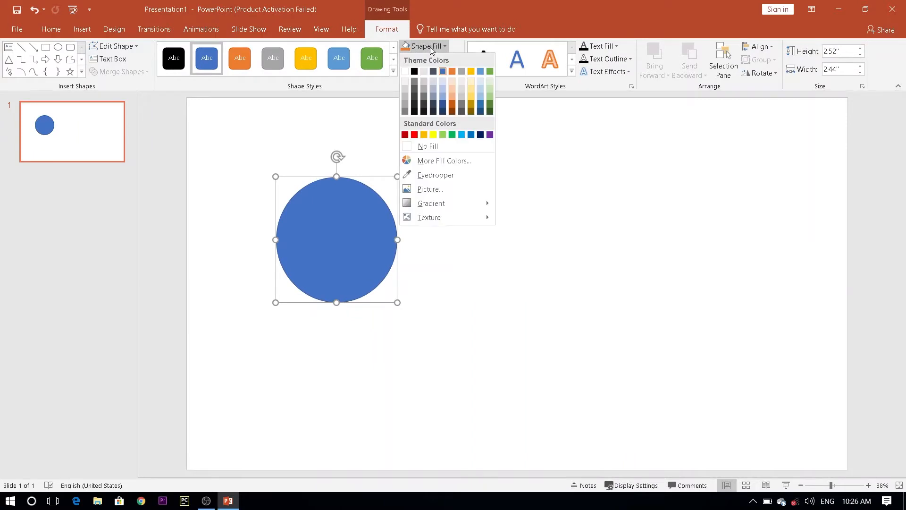
Fill the circle with black, remove its outline, and move it slightly higher on the slide.
{"action": "left_click", "coordinate": [415, 71]}
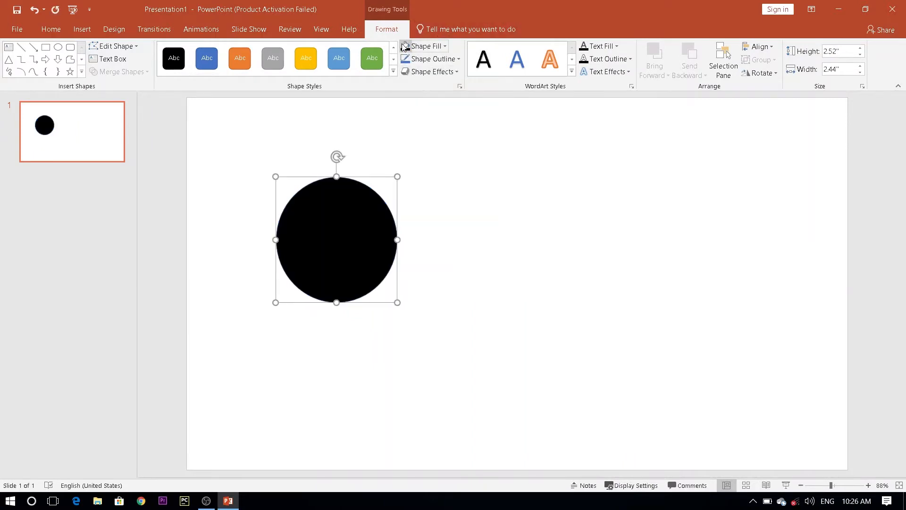
{"action": "left_click", "coordinate": [429, 60]}
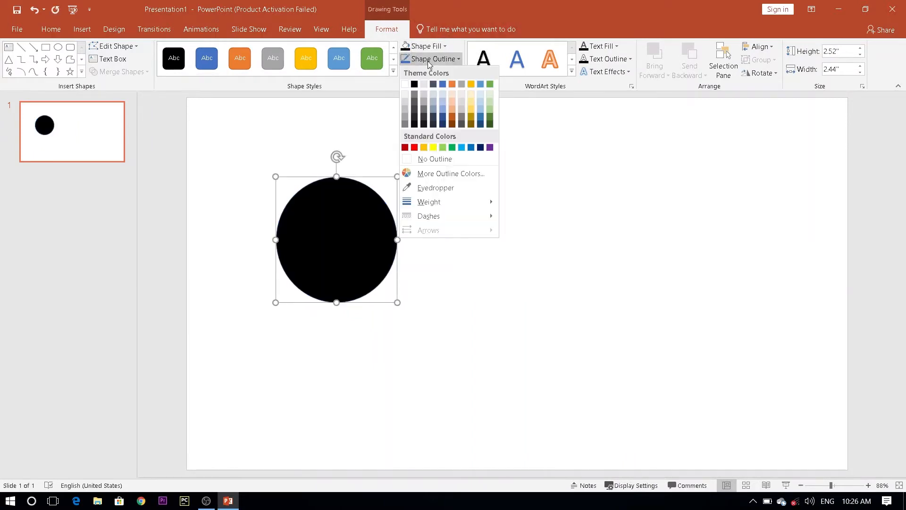
{"action": "left_click", "coordinate": [406, 84]}
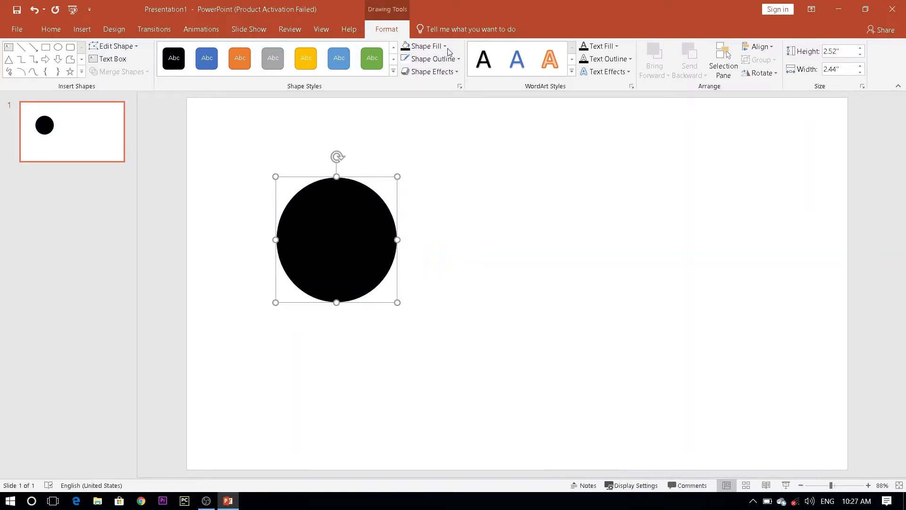
{"action": "left_click", "coordinate": [432, 59]}
{"action": "left_click", "coordinate": [422, 158]}
{"action": "left_click_drag", "start_coordinate": [364, 214], "coordinate": [361, 188]}
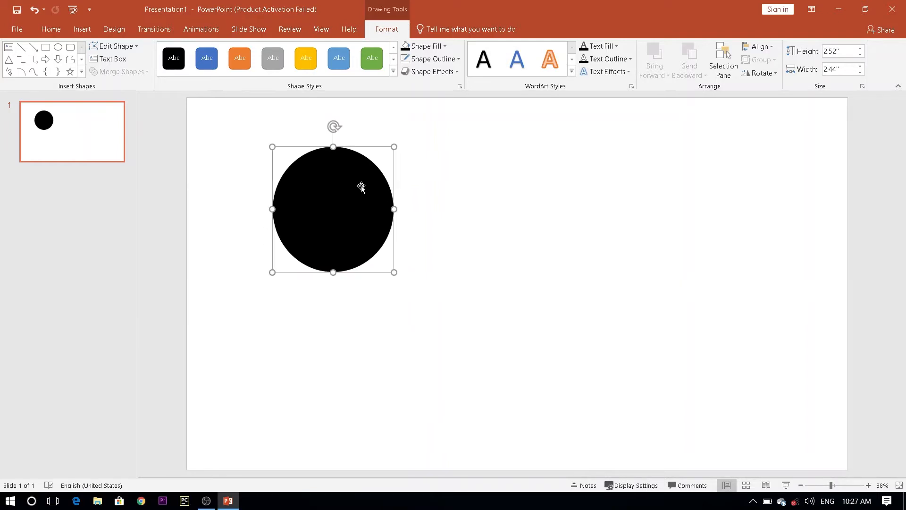
Add a Random Bars entrance animation to the circle with a duration of 00.75 and a delay of 02.25.
{"action": "left_click", "coordinate": [201, 30]}
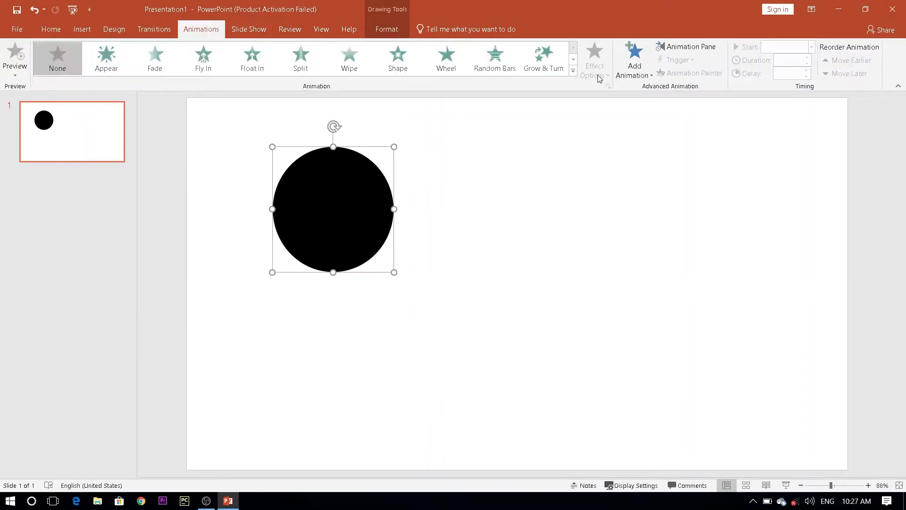
{"action": "left_click", "coordinate": [631, 72]}
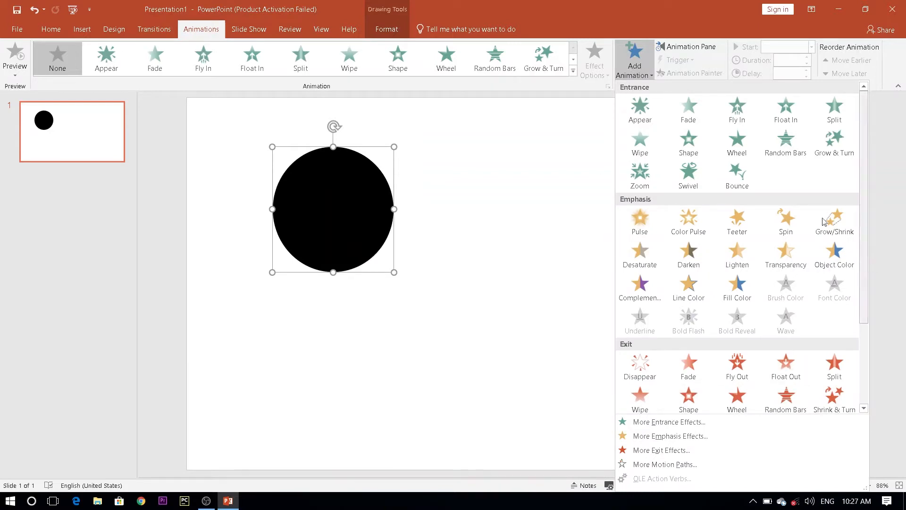
{"action": "left_click", "coordinate": [789, 156]}
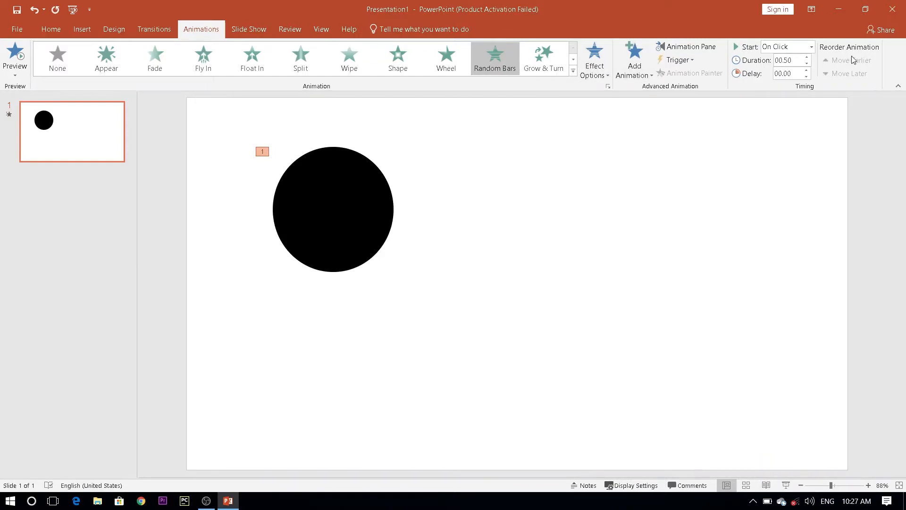
{"action": "left_click", "coordinate": [806, 57]}
{"action": "left_click", "coordinate": [328, 211]}
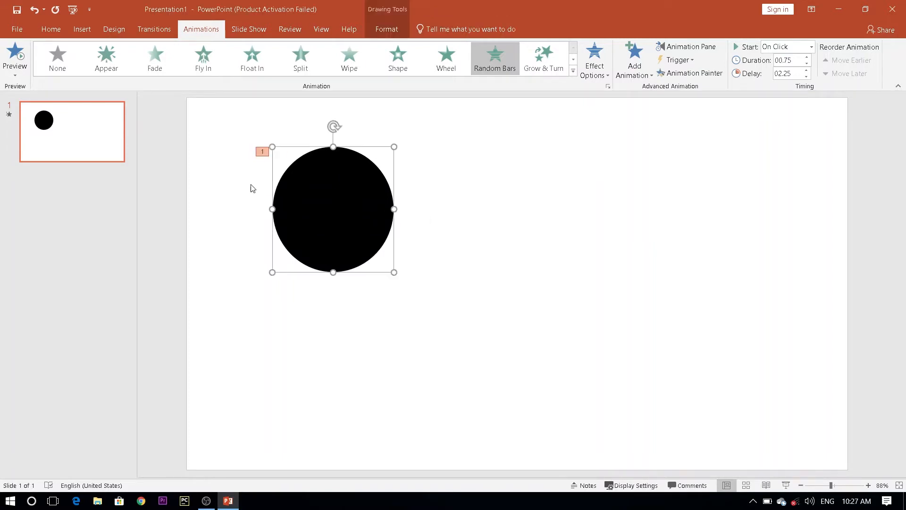
Set the circle's animation to start with previous and a delay of 00.00, and preview it.
{"action": "left_click", "coordinate": [679, 48]}
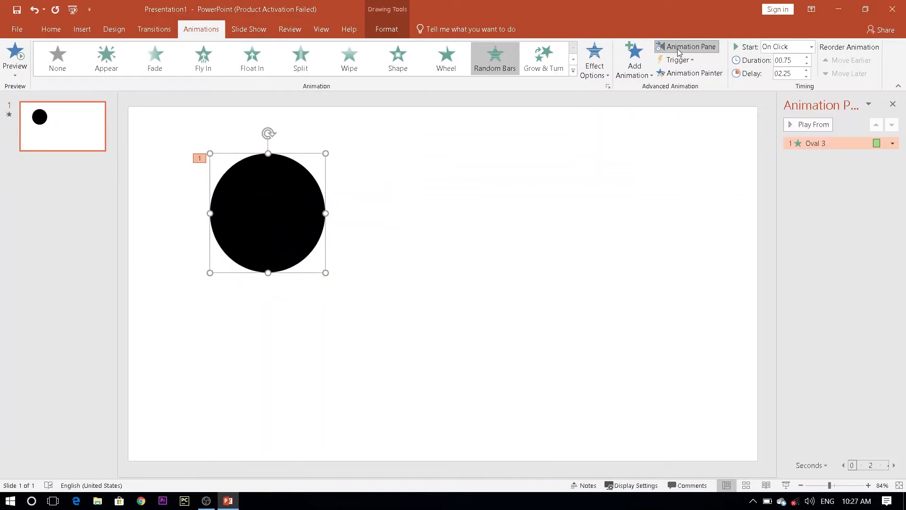
{"action": "left_click", "coordinate": [893, 145]}
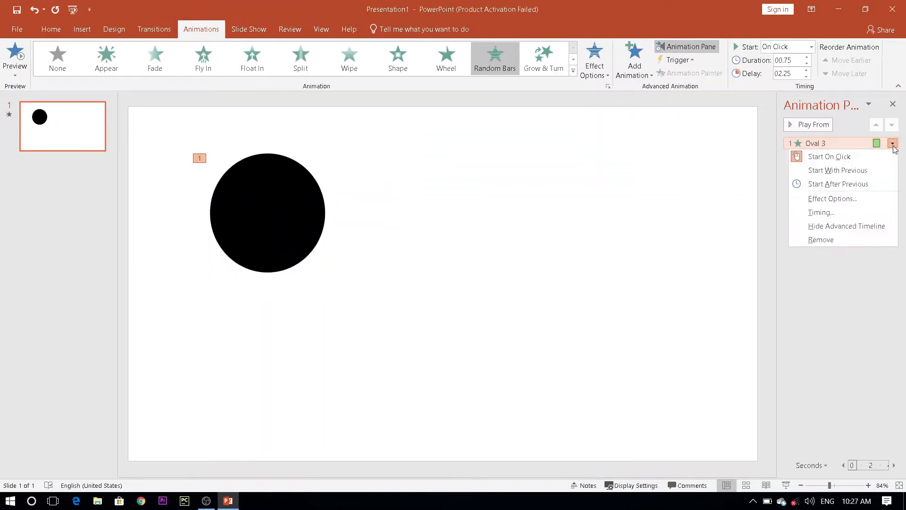
{"action": "left_click", "coordinate": [822, 171]}
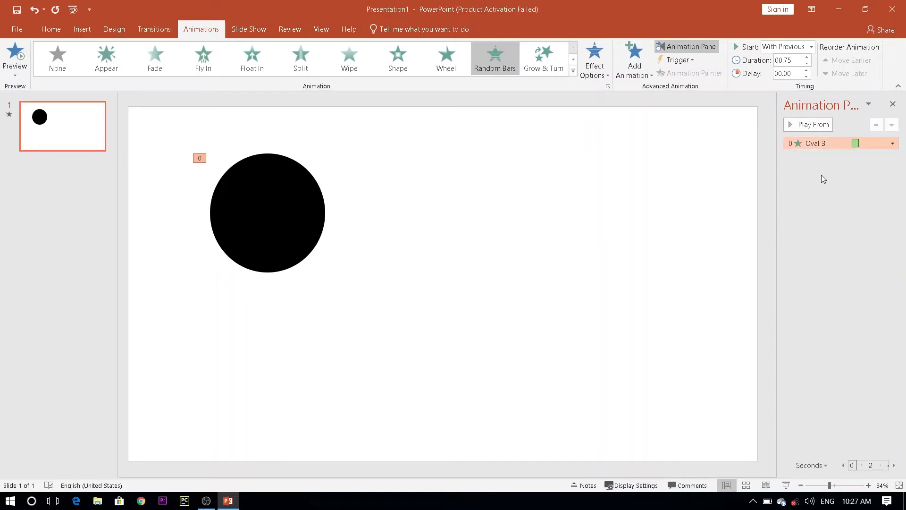
{"action": "left_click", "coordinate": [892, 105]}
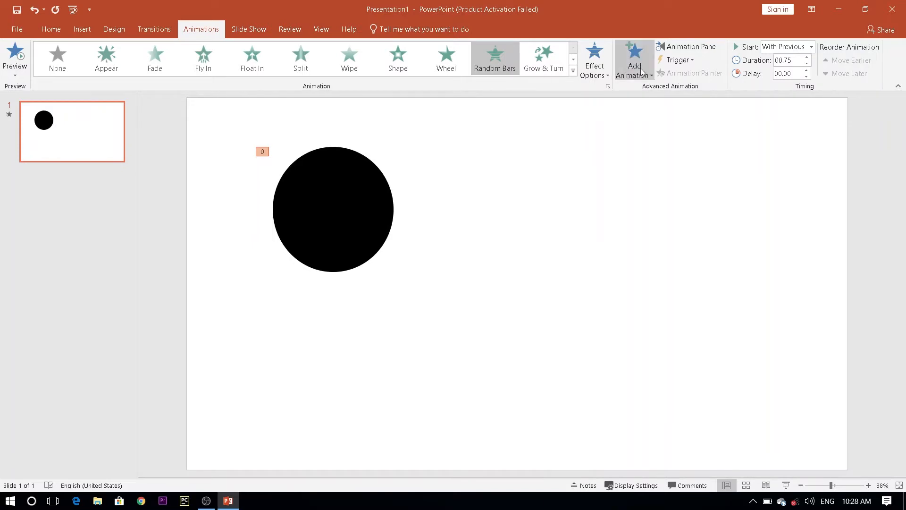
{"action": "left_click", "coordinate": [20, 56]}
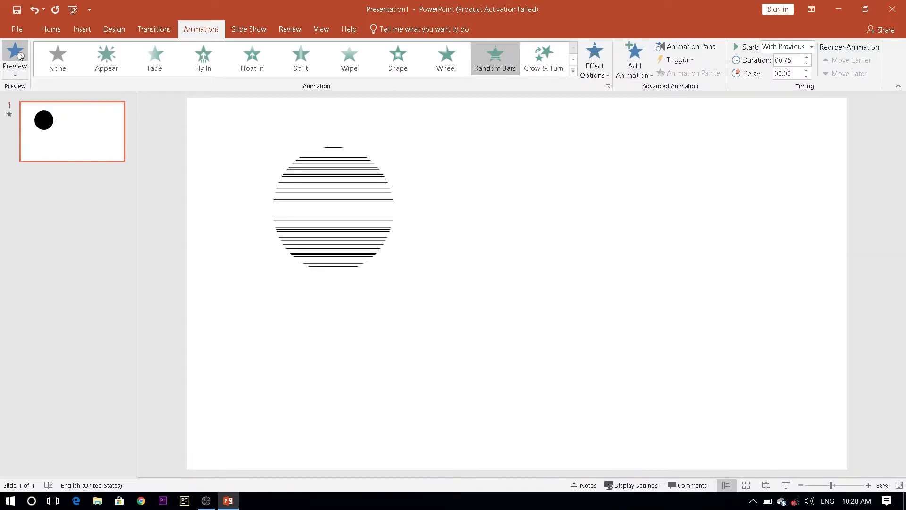
Shift the circle toward the slide's centre and draw a rounded rectangle about 3.58" high and 6.01" wide beside it.
{"action": "left_click_drag", "start_coordinate": [320, 234], "coordinate": [362, 255]}
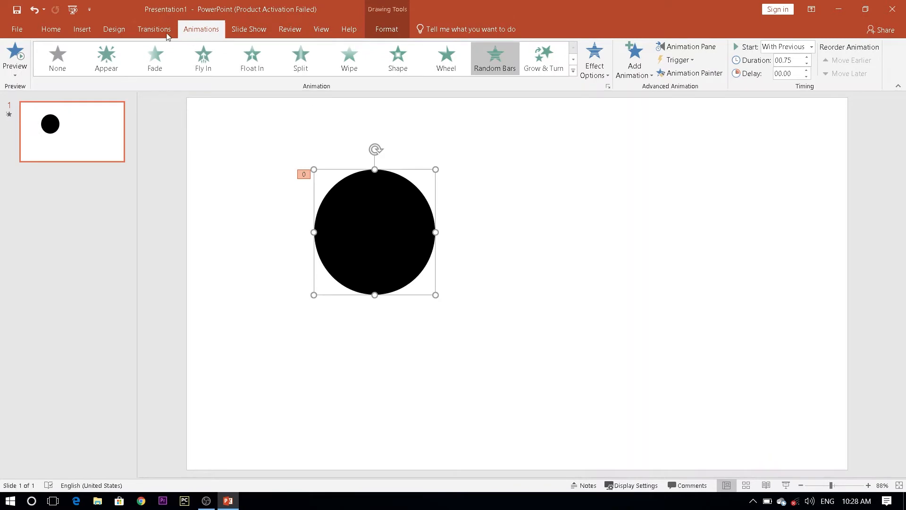
{"action": "left_click", "coordinate": [87, 32]}
{"action": "left_click", "coordinate": [200, 59]}
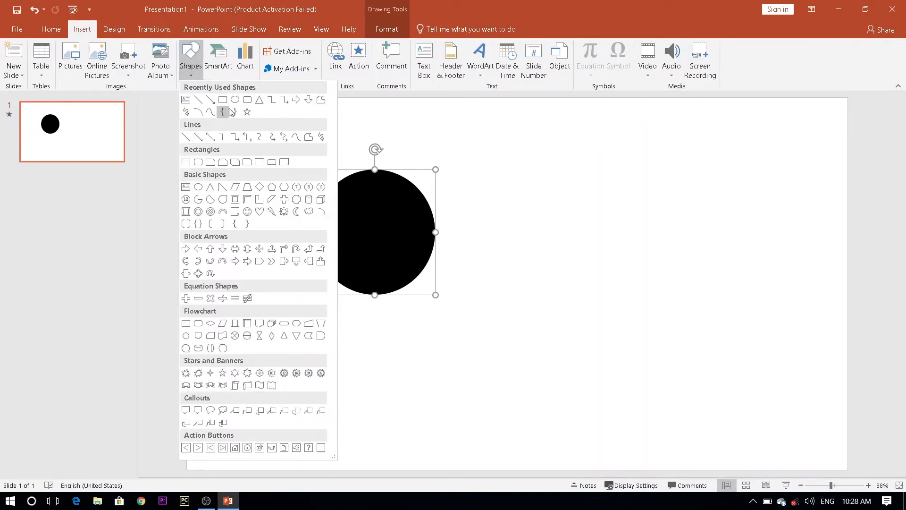
{"action": "left_click", "coordinate": [248, 101]}
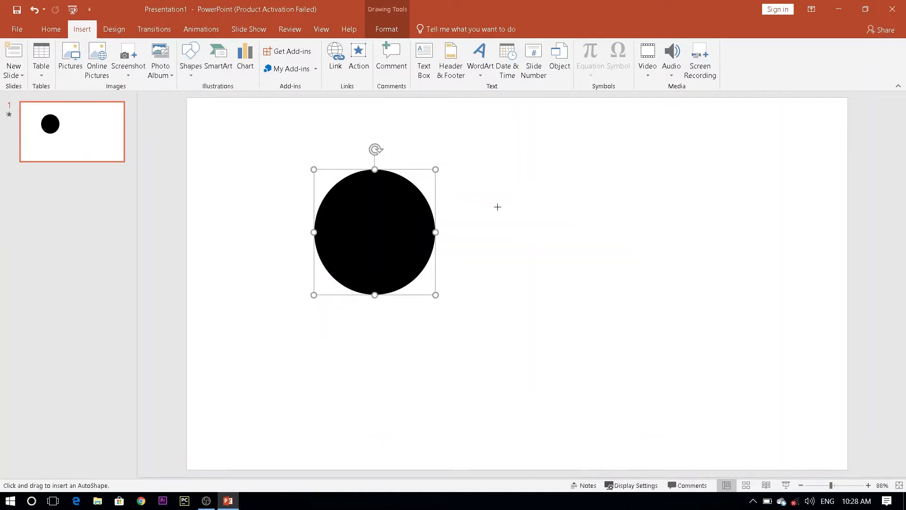
{"action": "left_click_drag", "start_coordinate": [490, 154], "coordinate": [788, 331]}
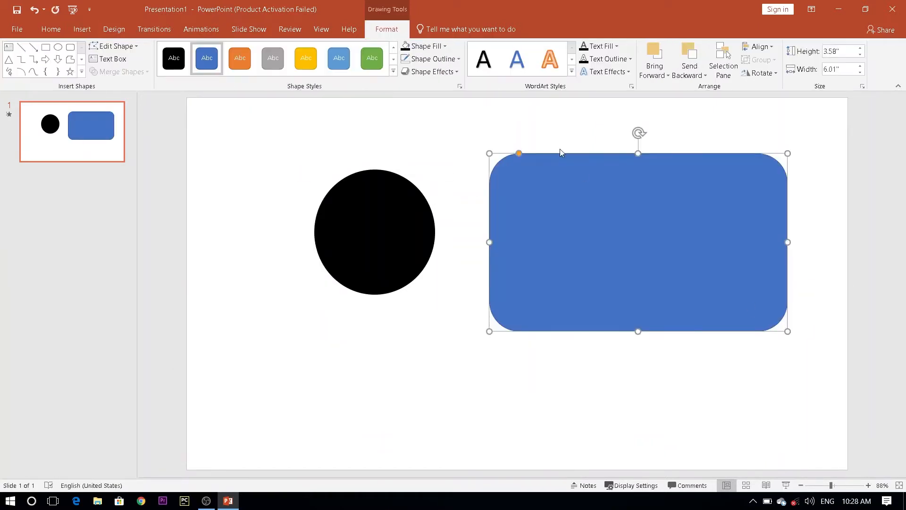
Fill the rounded rectangle with the standard light blue colour and remove its outline.
{"action": "left_click", "coordinate": [422, 47]}
{"action": "left_click", "coordinate": [462, 135]}
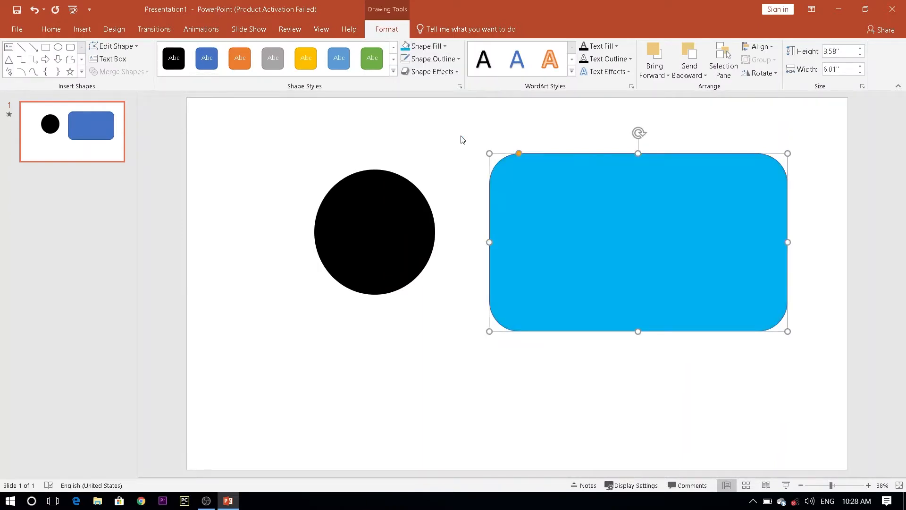
{"action": "left_click", "coordinate": [435, 60]}
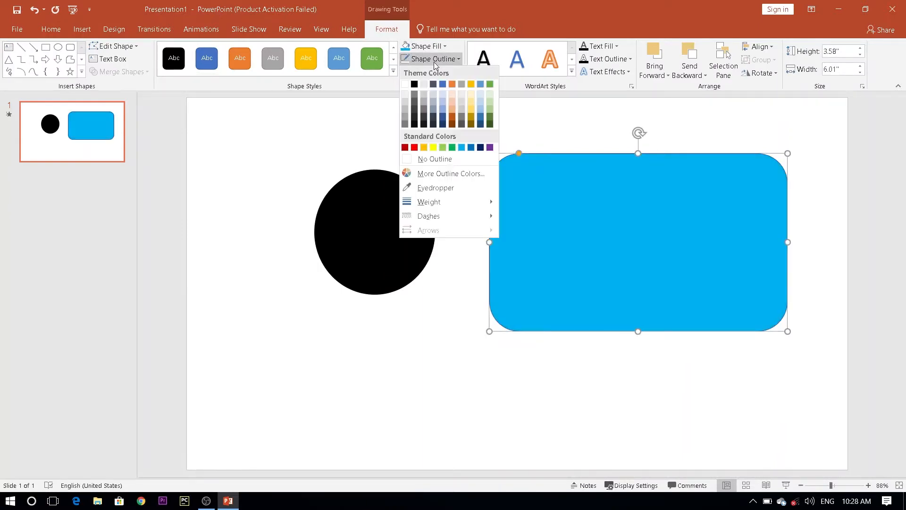
{"action": "left_click", "coordinate": [432, 160]}
{"action": "left_click_drag", "start_coordinate": [590, 260], "coordinate": [609, 266]}
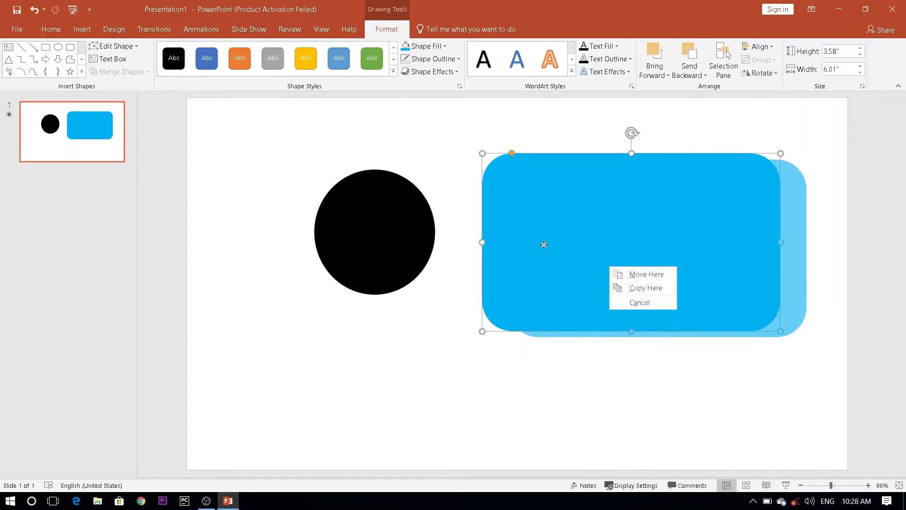
{"action": "key", "text": "Escape"}
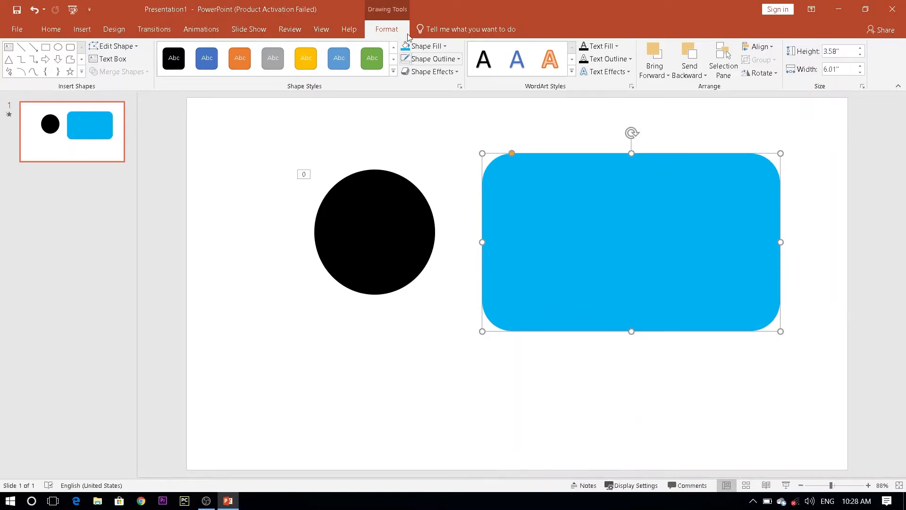
Add a Lines motion path to the rounded rectangle and lengthen it by extending its end downward and its start upward.
{"action": "left_click", "coordinate": [194, 30]}
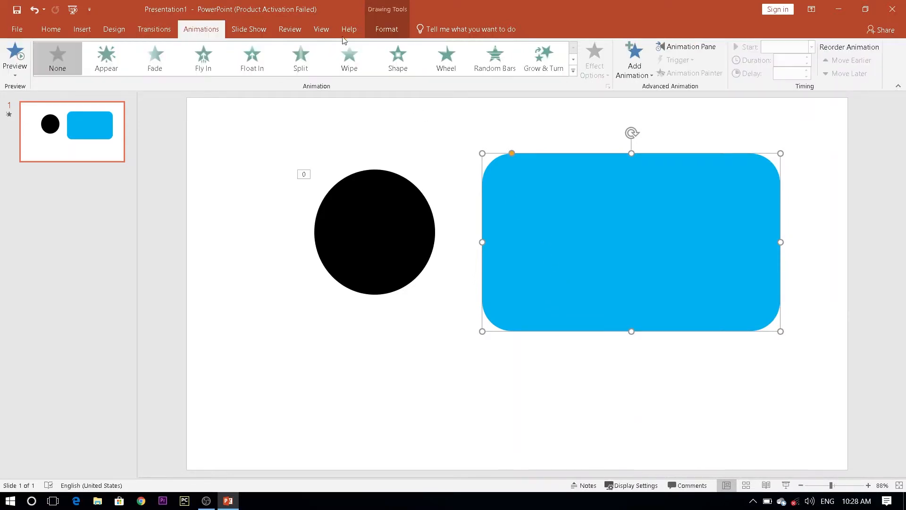
{"action": "left_click", "coordinate": [635, 66]}
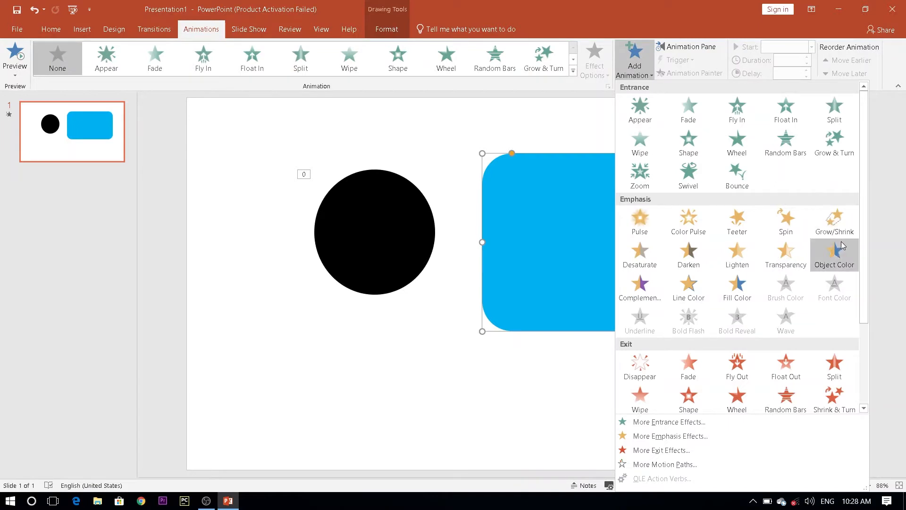
{"action": "left_click_drag", "start_coordinate": [865, 261], "coordinate": [865, 340]}
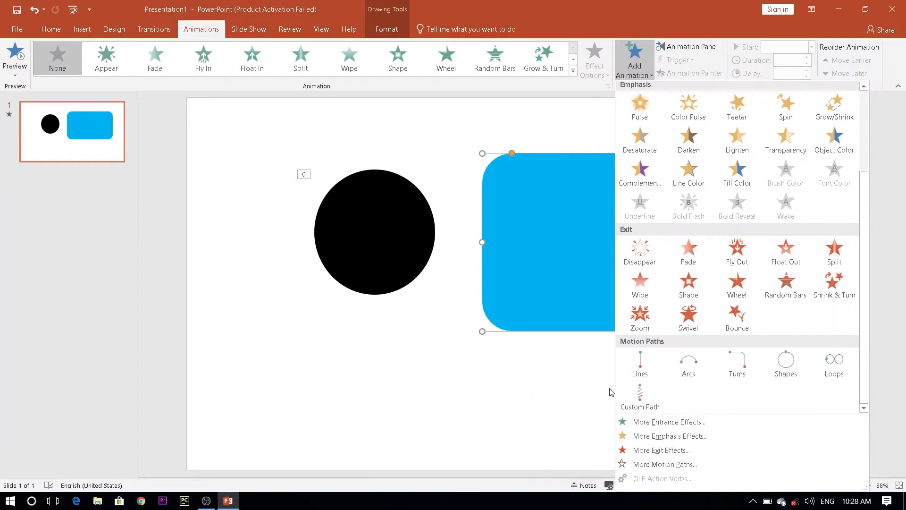
{"action": "left_click", "coordinate": [633, 363]}
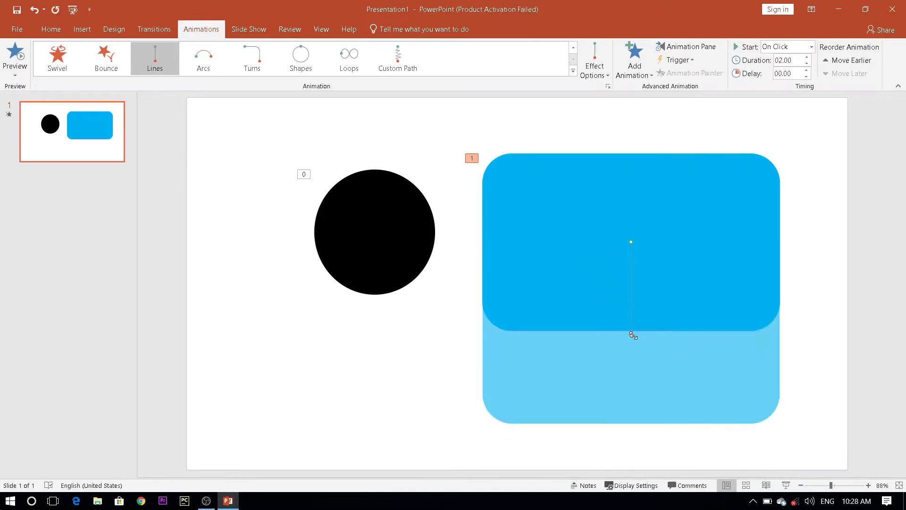
{"action": "left_click_drag", "start_coordinate": [632, 336], "coordinate": [630, 390]}
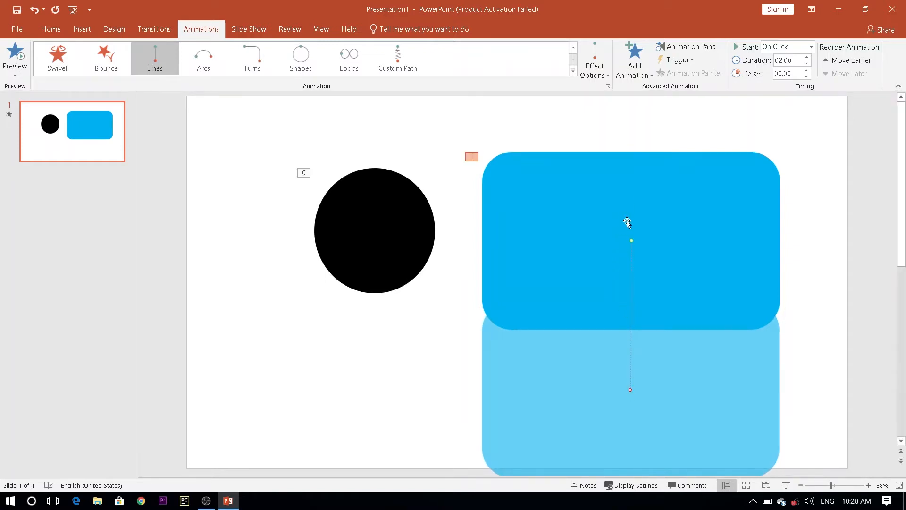
{"action": "left_click_drag", "start_coordinate": [633, 240], "coordinate": [629, 169]}
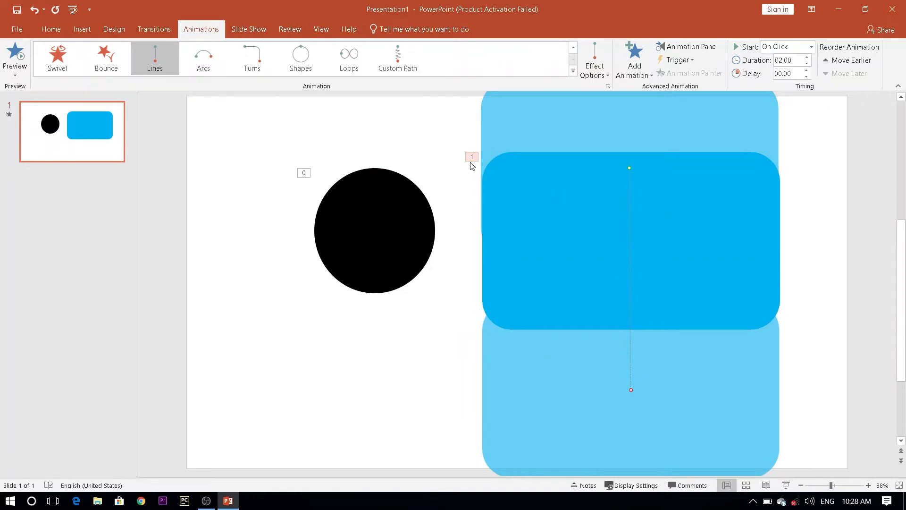
Set the rectangle's motion path to start with previous, duration 03.25 and delay 01.00, and preview the animations.
{"action": "left_click", "coordinate": [690, 50]}
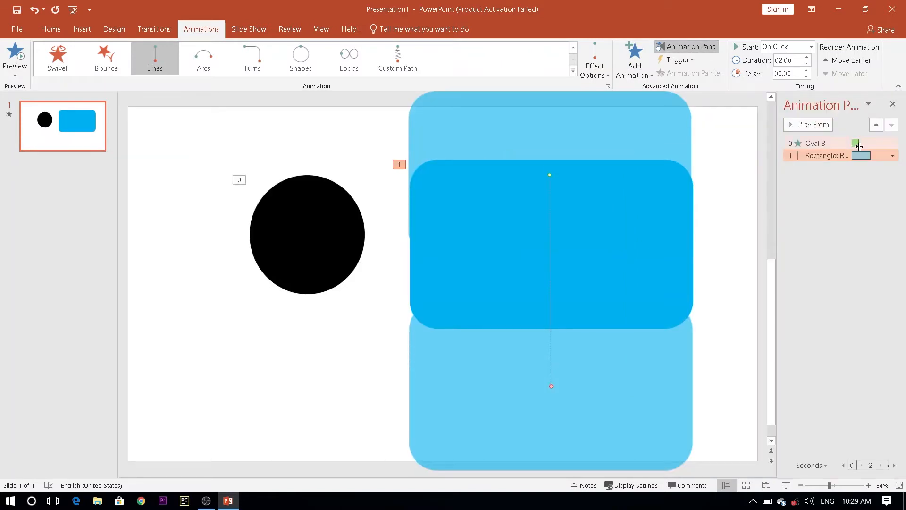
{"action": "left_click", "coordinate": [892, 155]}
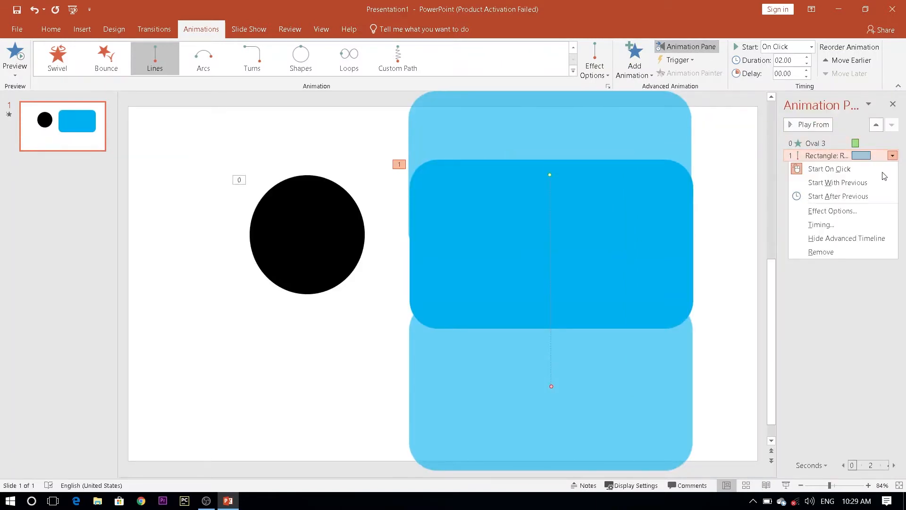
{"action": "left_click", "coordinate": [860, 187]}
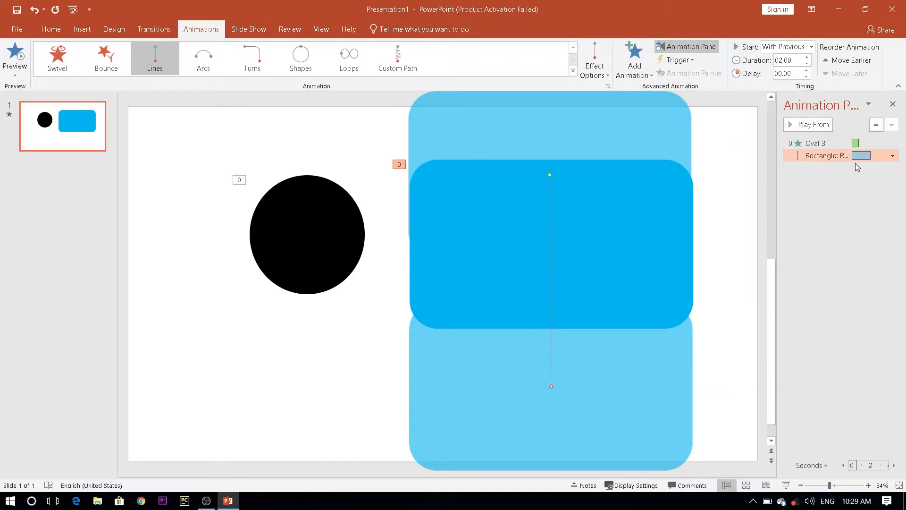
{"action": "left_click", "coordinate": [806, 57]}
{"action": "left_click", "coordinate": [806, 57]}
{"action": "left_click", "coordinate": [807, 71]}
{"action": "left_click", "coordinate": [808, 71]}
{"action": "left_click", "coordinate": [13, 57]}
{"action": "left_click", "coordinate": [892, 104]}
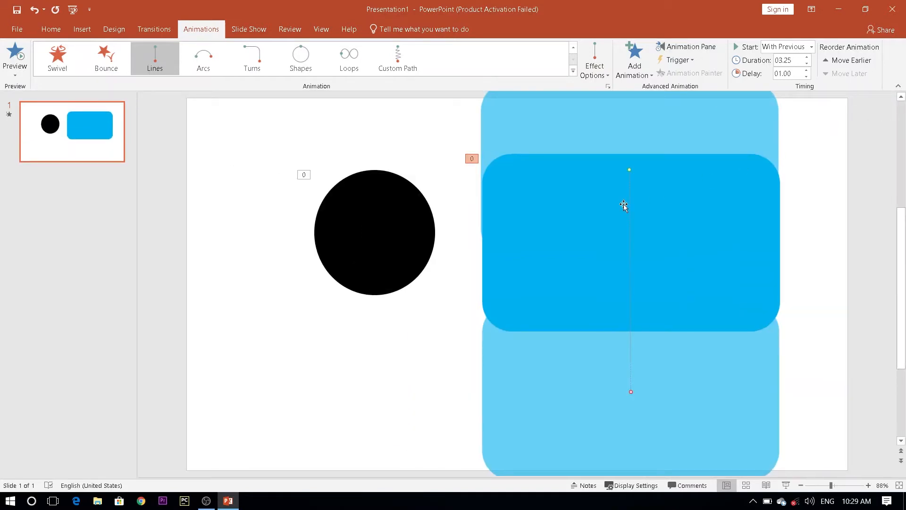
Move the circle slightly lower and farther from the rounded rectangle, and deselect it.
{"action": "left_click_drag", "start_coordinate": [368, 238], "coordinate": [330, 254]}
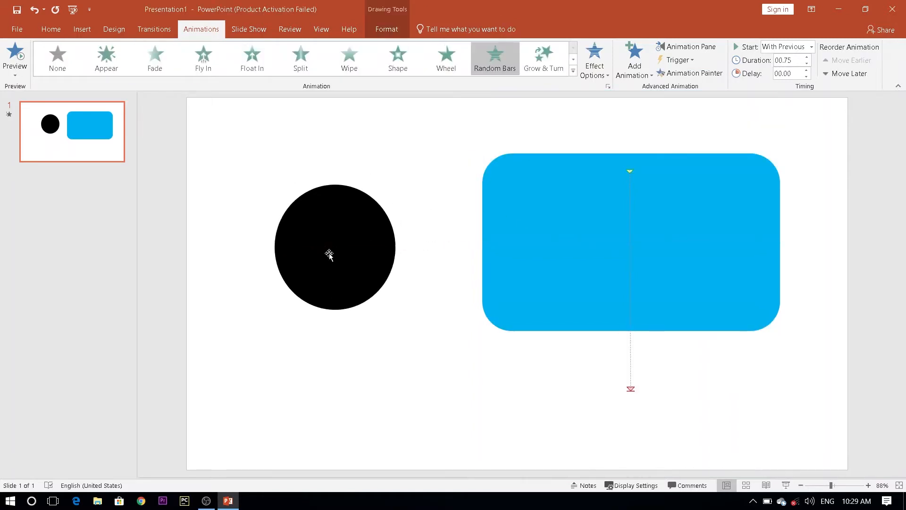
{"action": "left_click", "coordinate": [407, 148]}
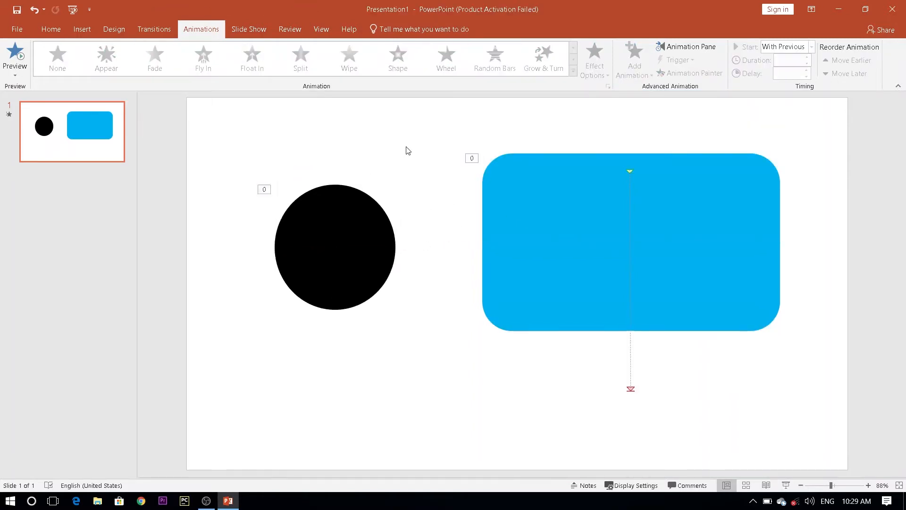
{"action": "left_click", "coordinate": [21, 30]}
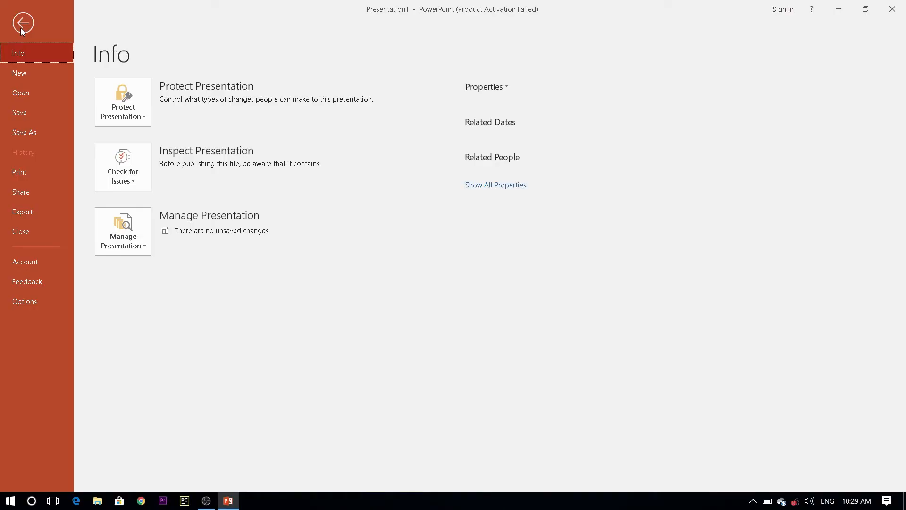
{"action": "left_click", "coordinate": [25, 25]}
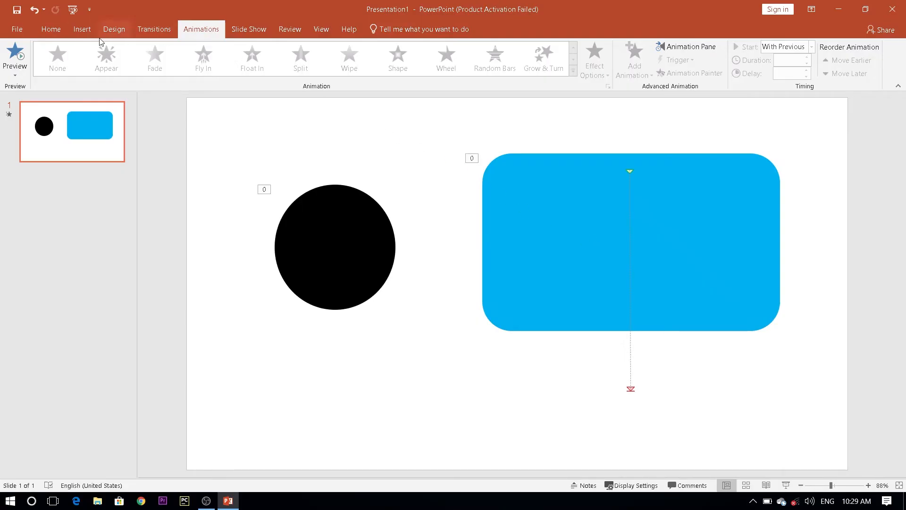
Preview the slide's animations once more and look at the presentation's file information.
{"action": "left_click", "coordinate": [15, 53]}
{"action": "left_click", "coordinate": [18, 30]}
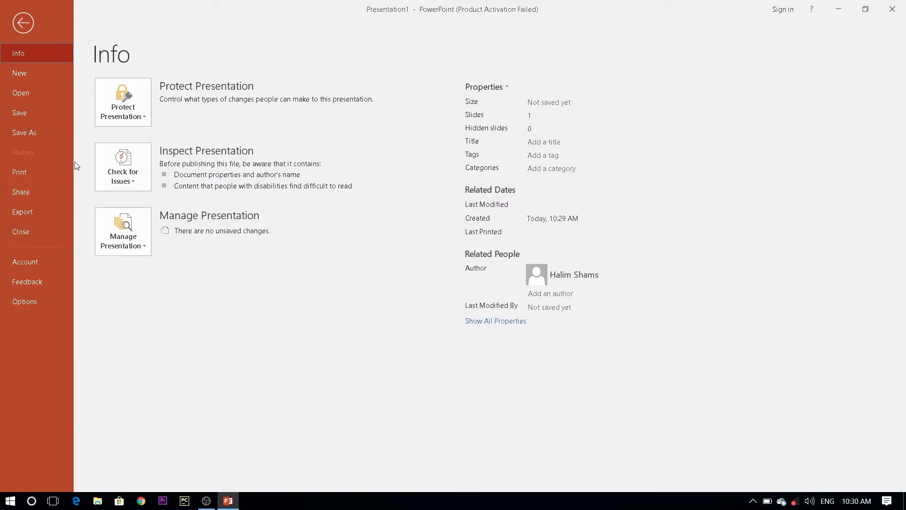
{"action": "left_click", "coordinate": [22, 24]}
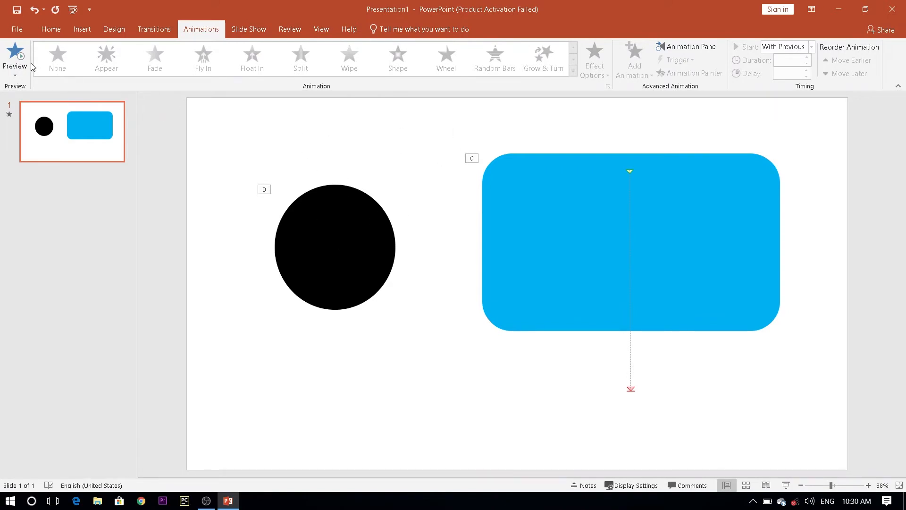
Start saving a copy of the presentation to the Desktop folder under the file name test.
{"action": "left_click", "coordinate": [22, 34]}
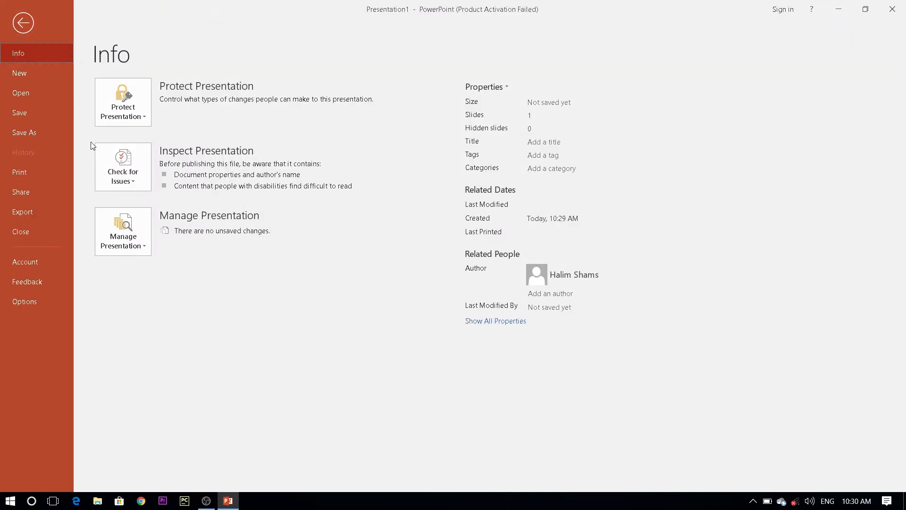
{"action": "left_click", "coordinate": [47, 138]}
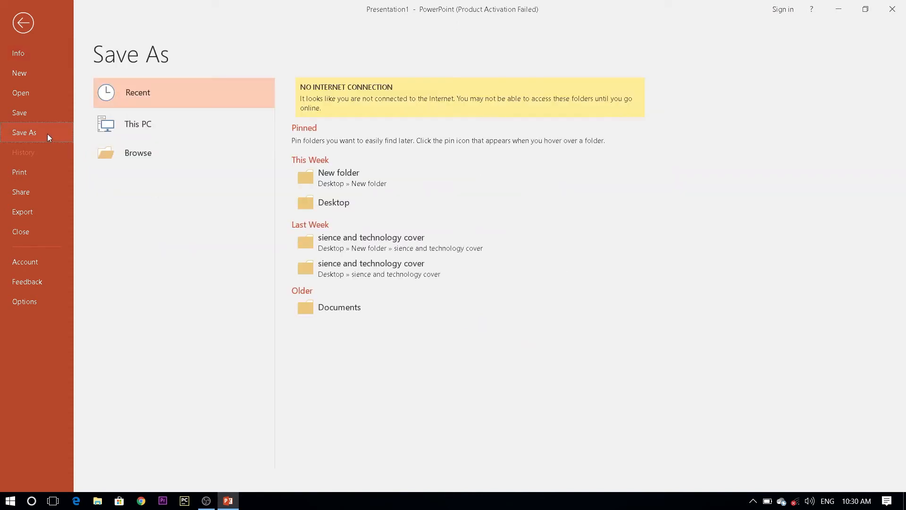
{"action": "left_click", "coordinate": [147, 157]}
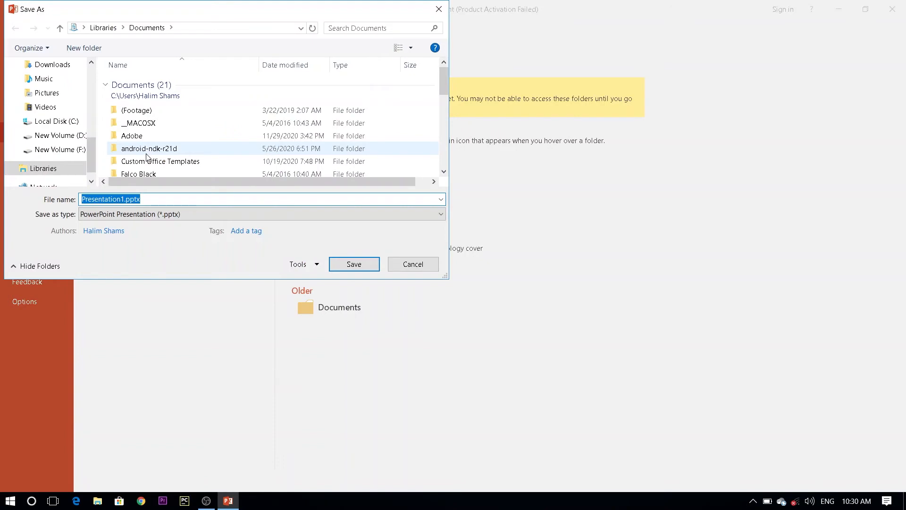
{"action": "left_click_drag", "start_coordinate": [92, 156], "coordinate": [101, 77]}
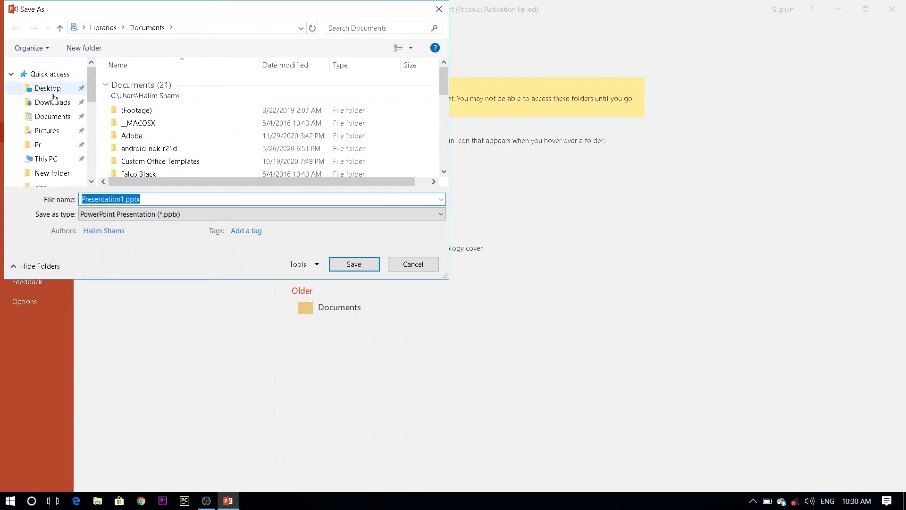
{"action": "left_click", "coordinate": [49, 88]}
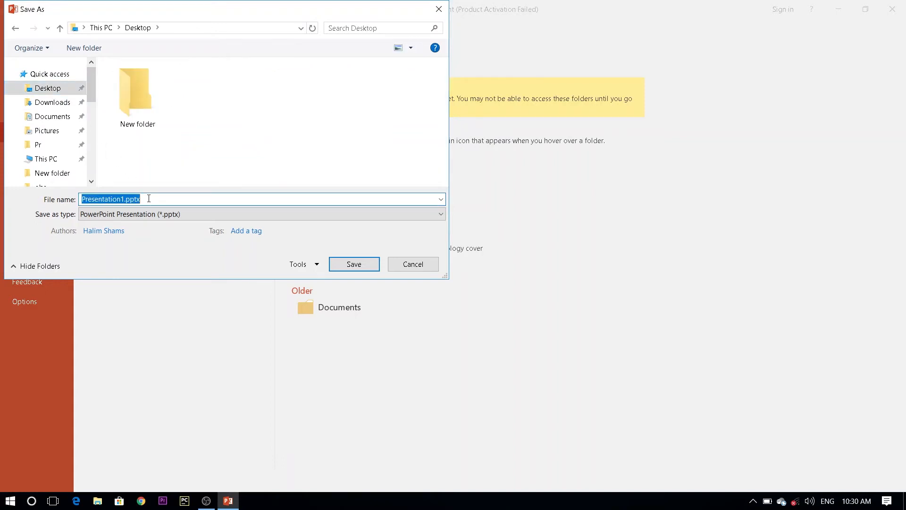
{"action": "type", "text": "test"}
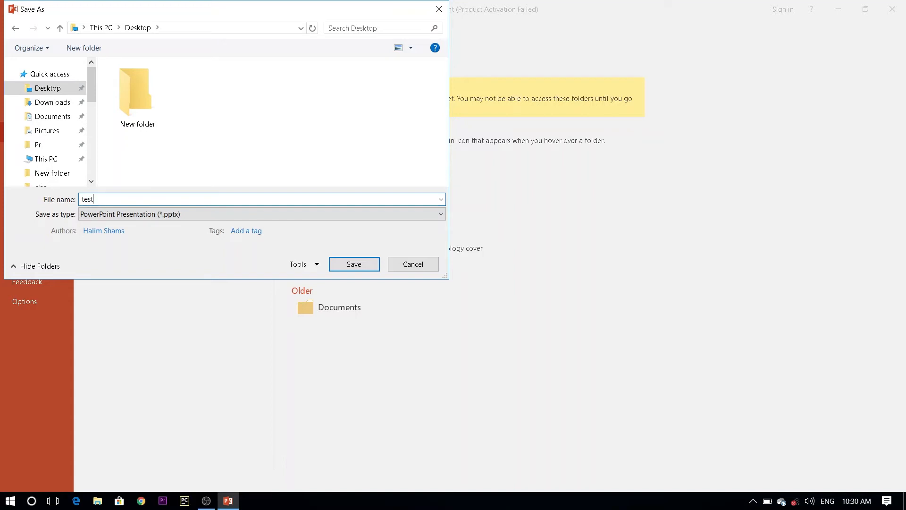
Set the file type to MPEG-4 Video (*.mp4) and save the copy.
{"action": "left_click", "coordinate": [199, 218]}
{"action": "left_click", "coordinate": [199, 217]}
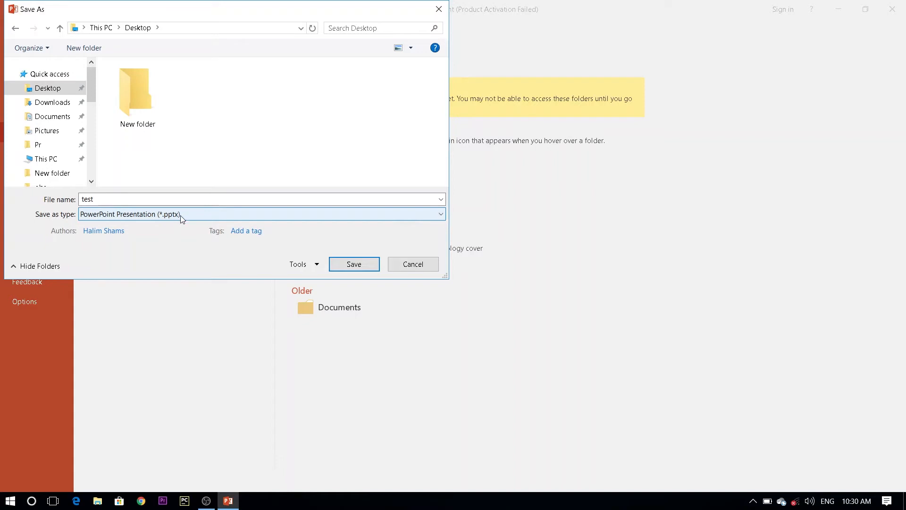
{"action": "left_click", "coordinate": [180, 215]}
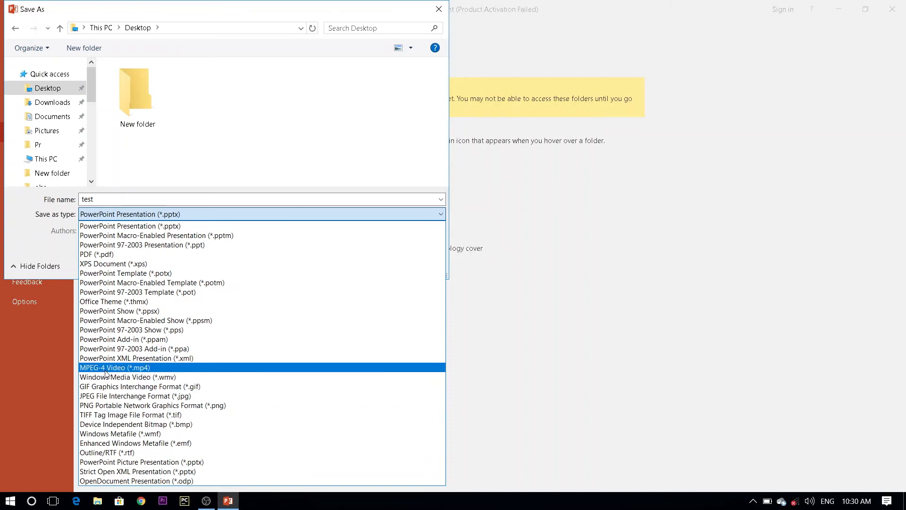
{"action": "left_click", "coordinate": [166, 370]}
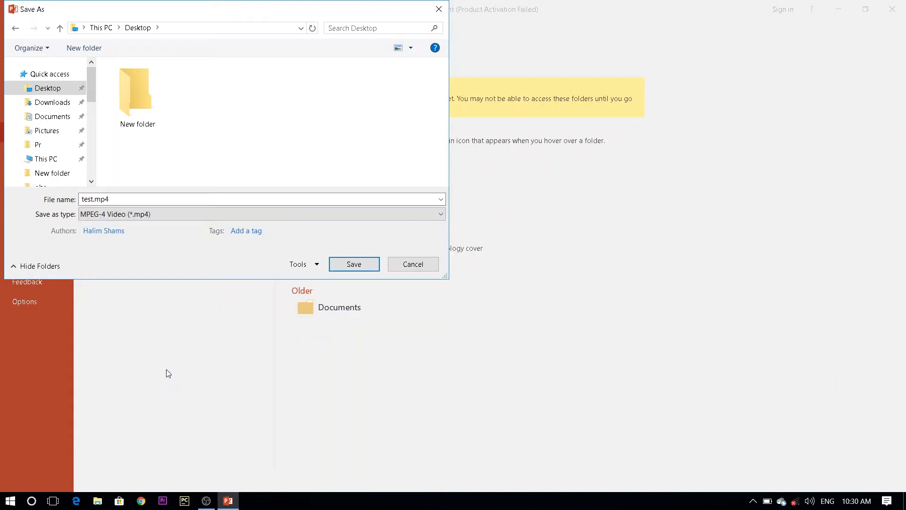
{"action": "left_click", "coordinate": [351, 272]}
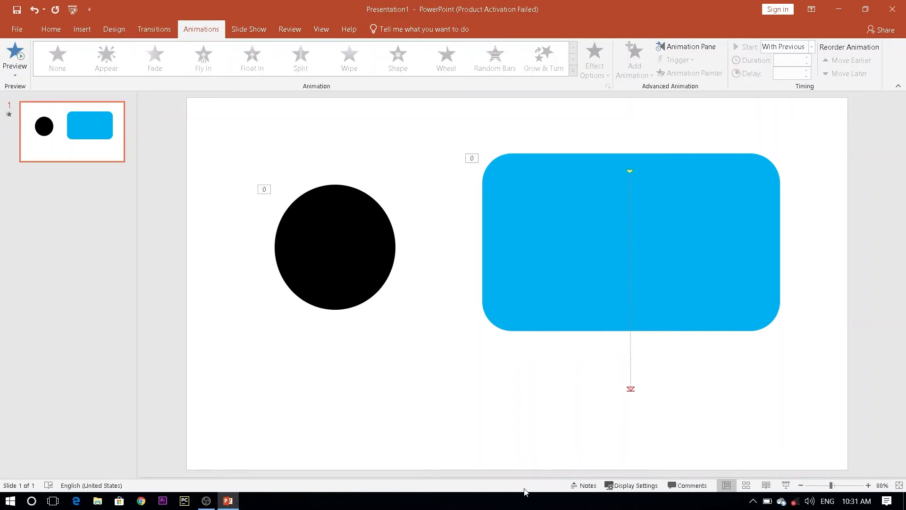
Switch to the desktop, refresh it, play test.mp4 in Movies & TV, and close the player.
{"action": "left_click", "coordinate": [839, 5]}
{"action": "right_click", "coordinate": [538, 44]}
{"action": "left_click", "coordinate": [568, 113]}
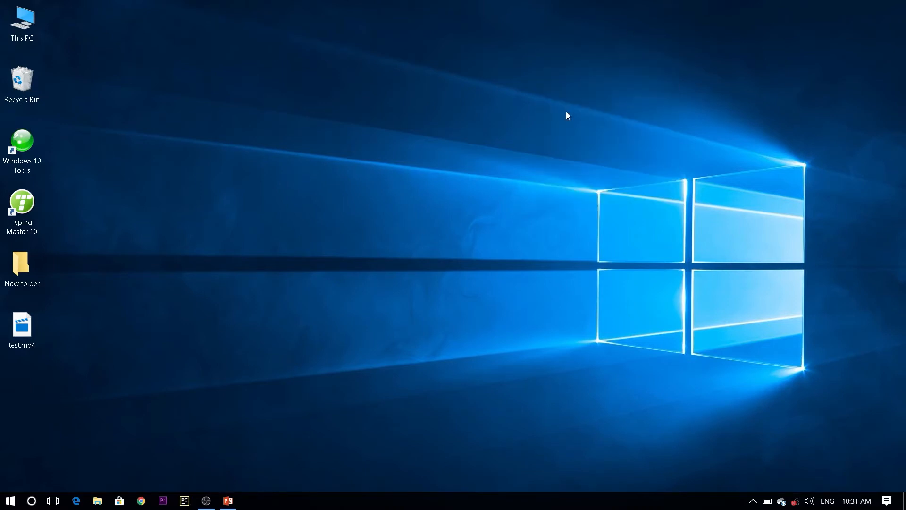
{"action": "right_click", "coordinate": [464, 88]}
{"action": "left_click", "coordinate": [491, 154]}
{"action": "double_click", "coordinate": [19, 336]}
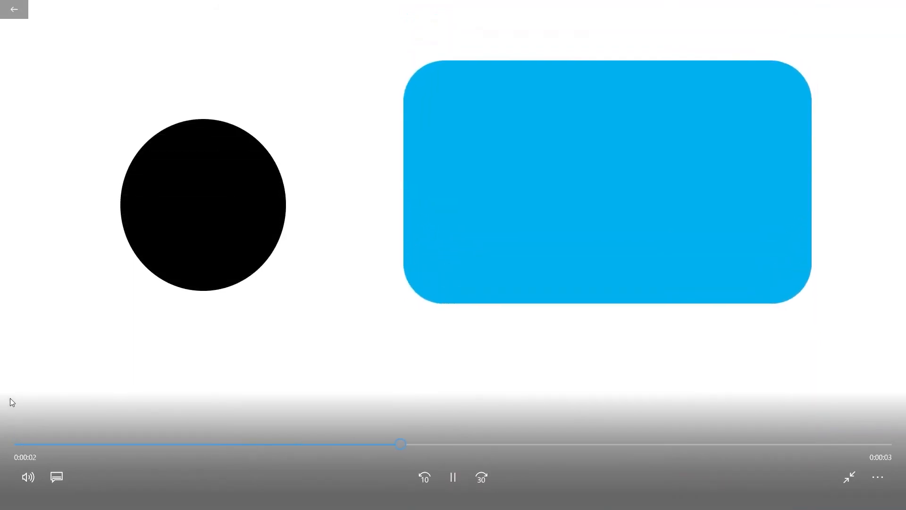
{"action": "key", "text": "Escape"}
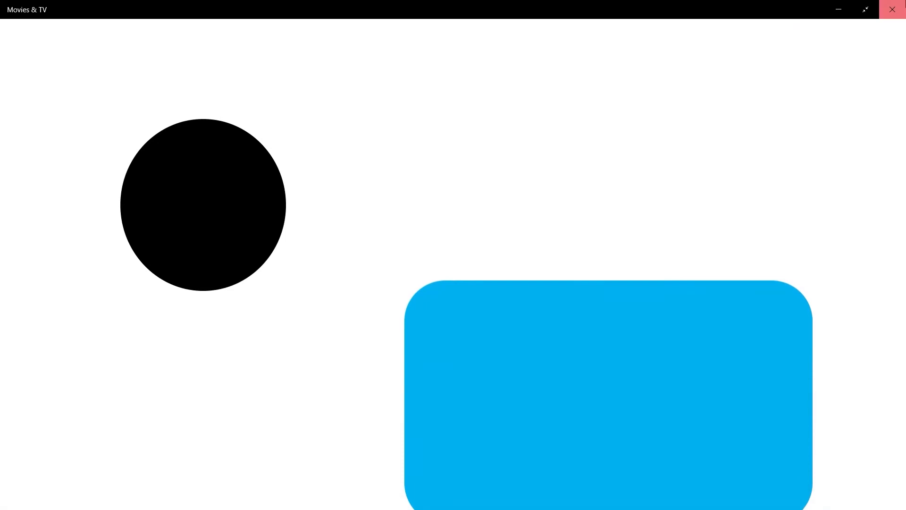
{"action": "left_click", "coordinate": [895, 6]}
Refresh the desktop, view the properties of test.mp4, and close them.
{"action": "right_click", "coordinate": [473, 95]}
{"action": "left_click", "coordinate": [502, 160]}
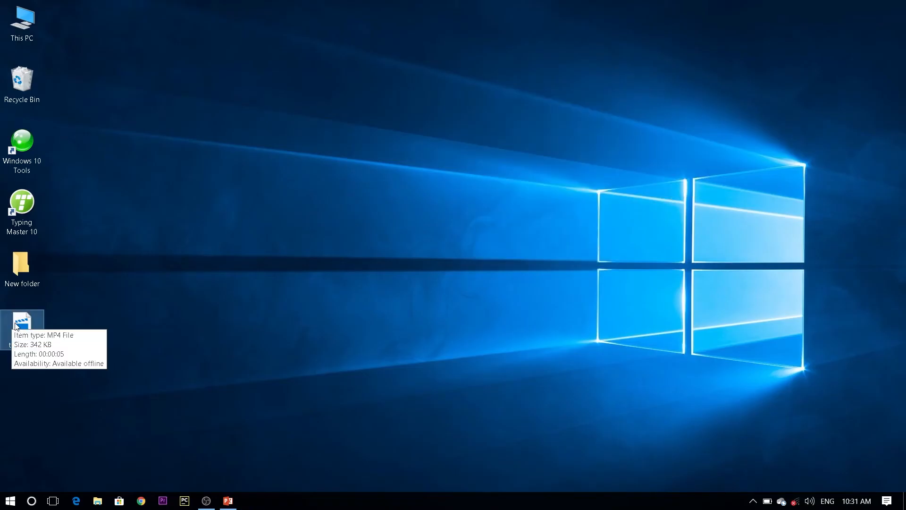
{"action": "right_click", "coordinate": [16, 324]}
{"action": "left_click", "coordinate": [49, 315]}
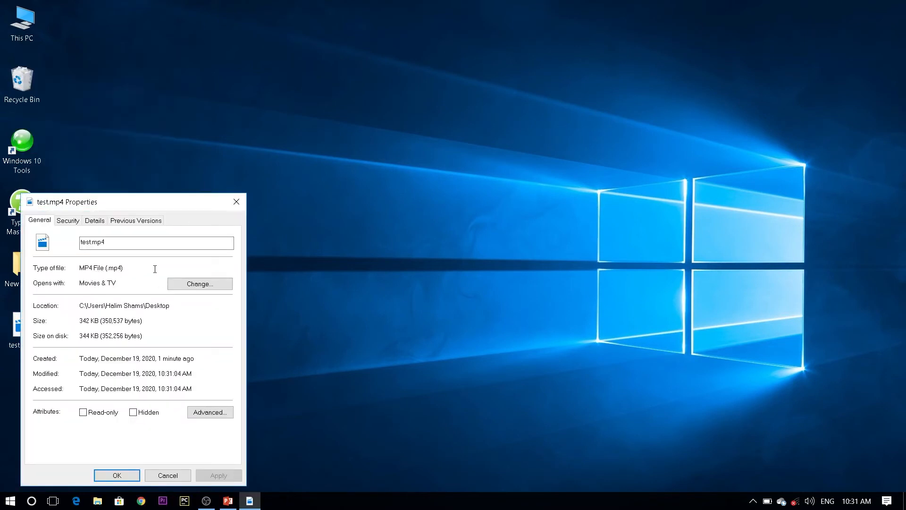
{"action": "left_click", "coordinate": [233, 204]}
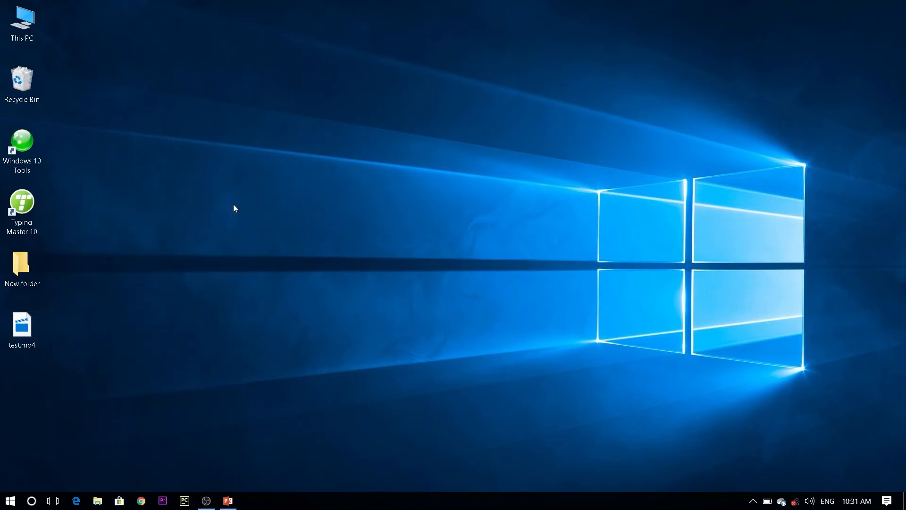
Refresh the desktop and permanently delete test.mp4.
{"action": "right_click", "coordinate": [233, 204]}
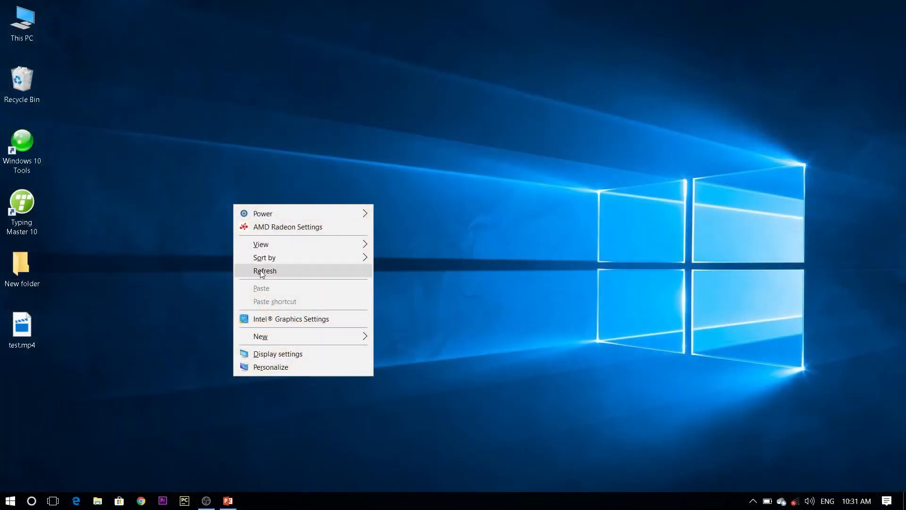
{"action": "left_click", "coordinate": [260, 273]}
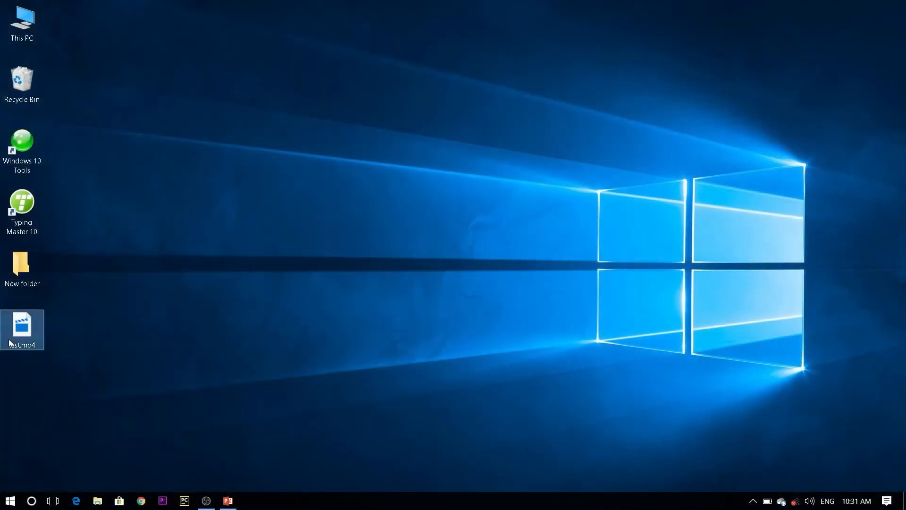
{"action": "mouse_move", "coordinate": [9, 343]}
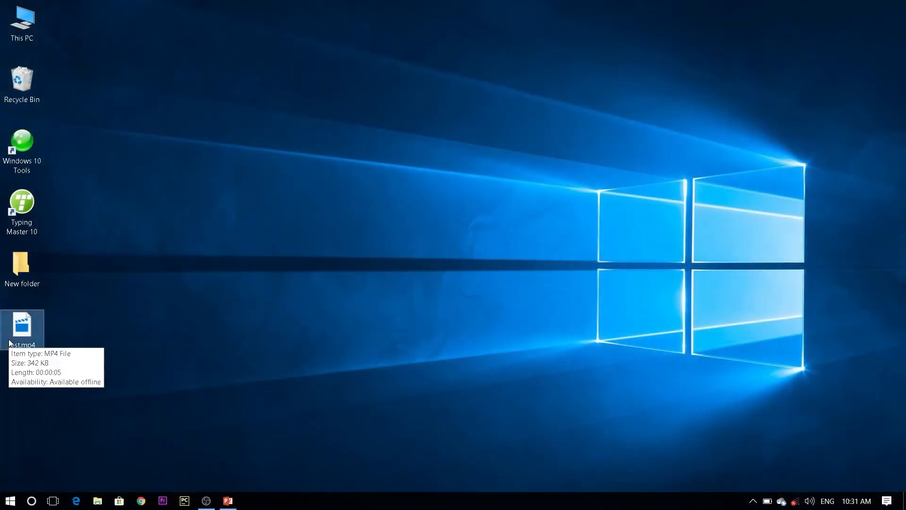
{"action": "key", "text": "shift+Delete"}
{"action": "key", "text": "Return"}
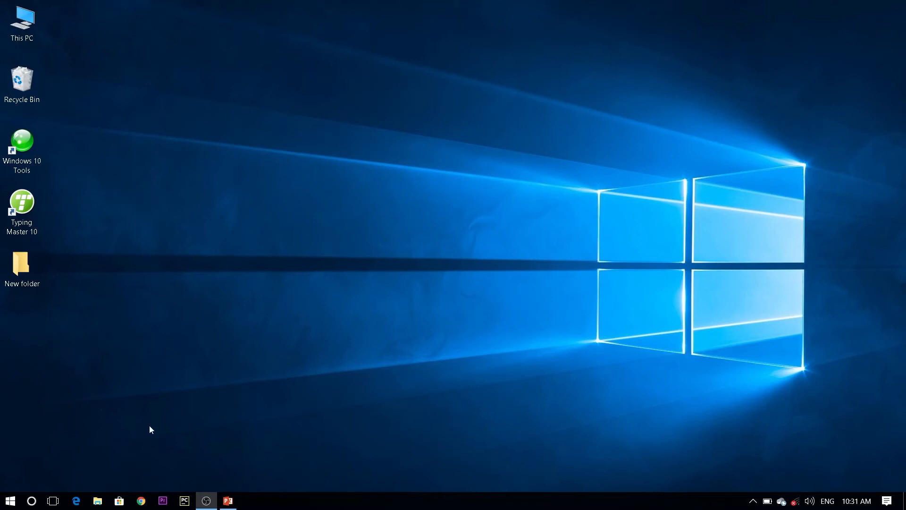
Switch back to PowerPoint and set up a video export of the presentation at Ultra HD (4K) quality.
{"action": "left_click", "coordinate": [228, 501]}
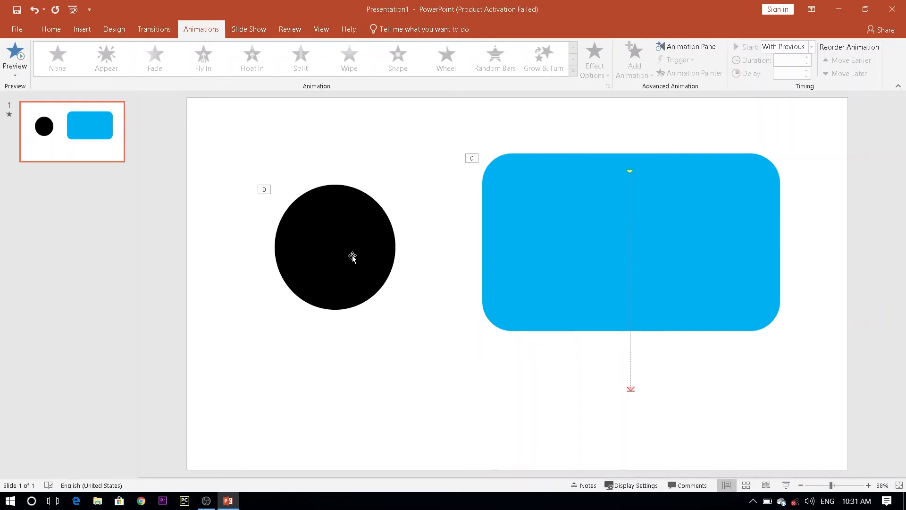
{"action": "left_click", "coordinate": [15, 31]}
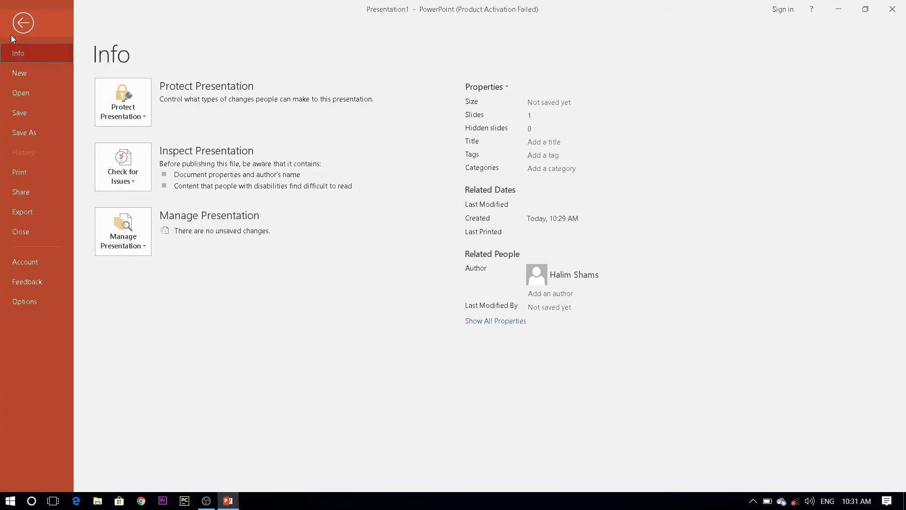
{"action": "left_click", "coordinate": [35, 216]}
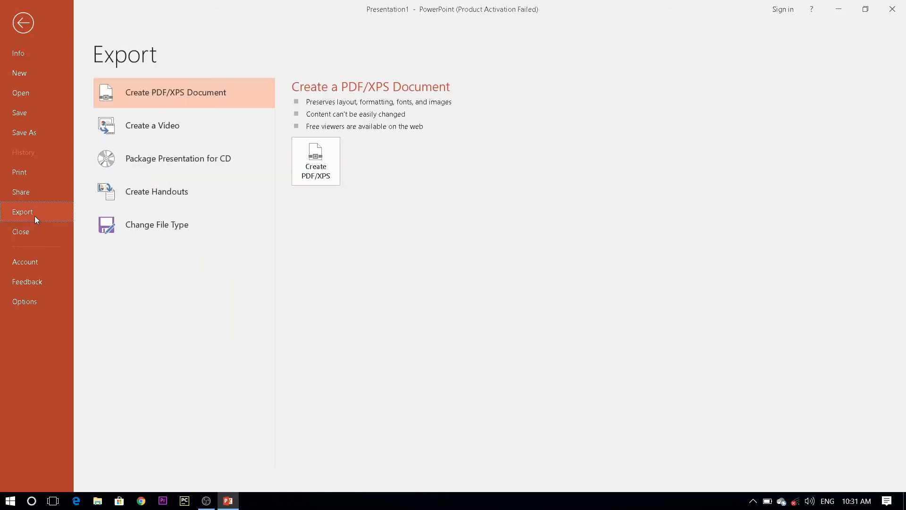
{"action": "left_click", "coordinate": [176, 129]}
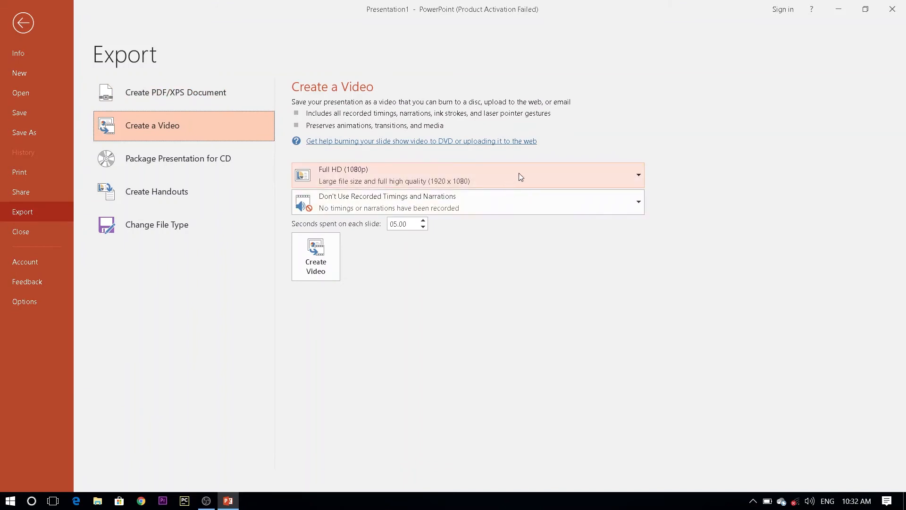
{"action": "left_click", "coordinate": [519, 176]}
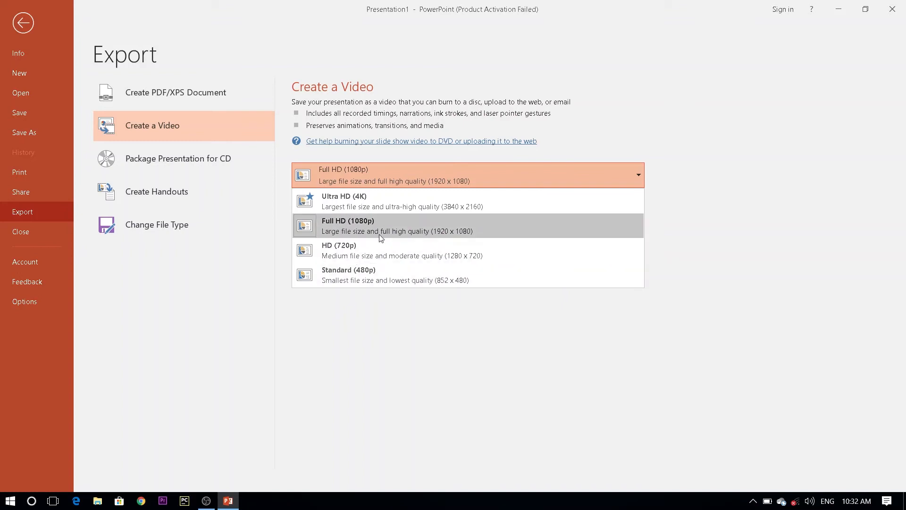
{"action": "left_click", "coordinate": [369, 206]}
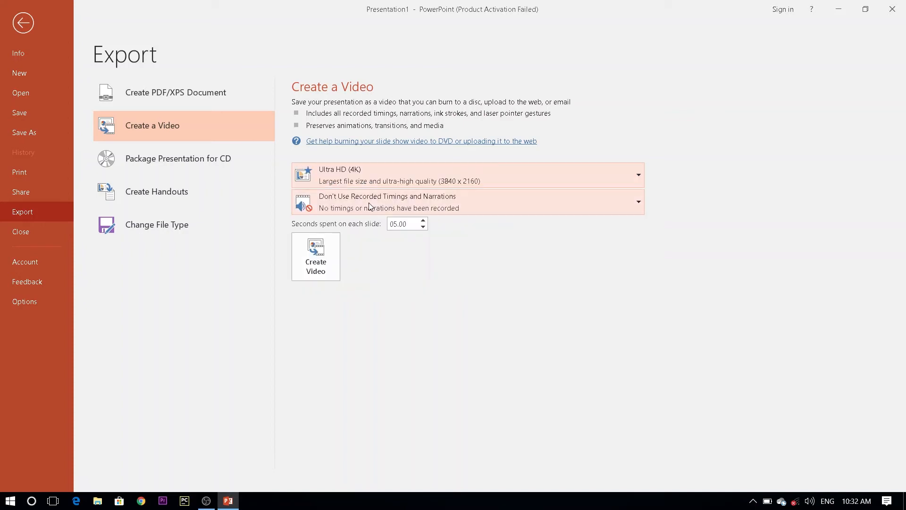
Create the video as an MPEG-4 file named test in the Desktop folder.
{"action": "left_click", "coordinate": [304, 277]}
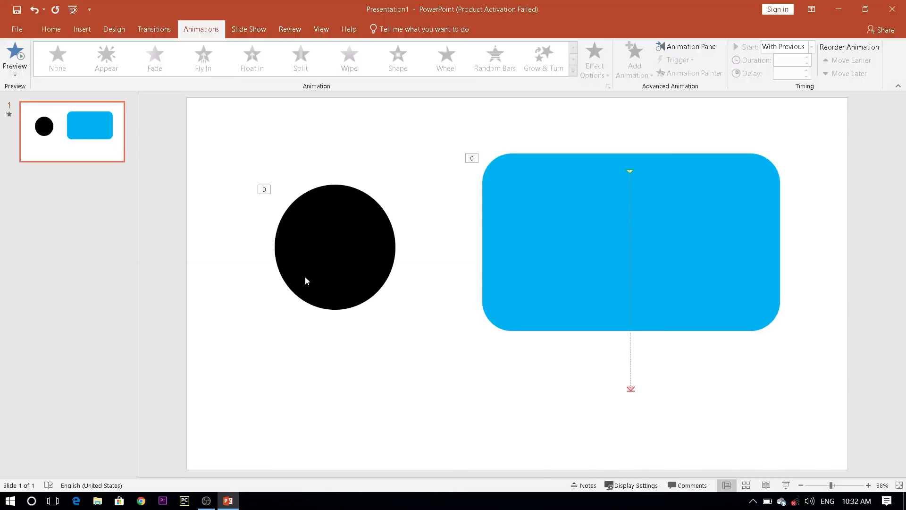
{"action": "left_click_drag", "start_coordinate": [92, 140], "coordinate": [97, 85]}
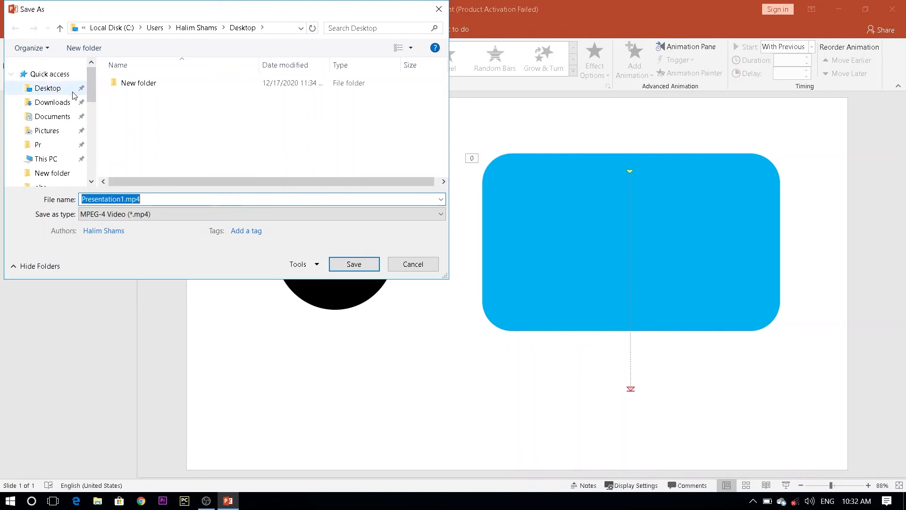
{"action": "left_click", "coordinate": [47, 89]}
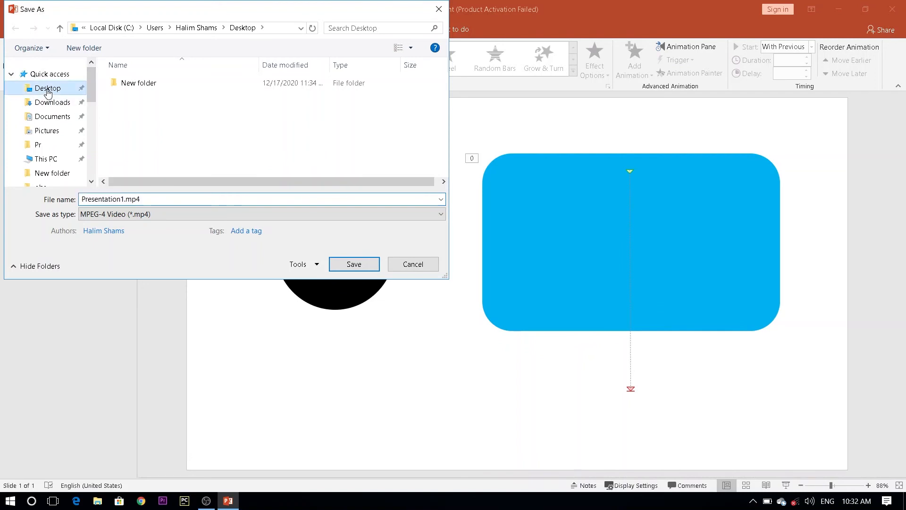
{"action": "left_click", "coordinate": [182, 196]}
{"action": "type", "text": "test"}
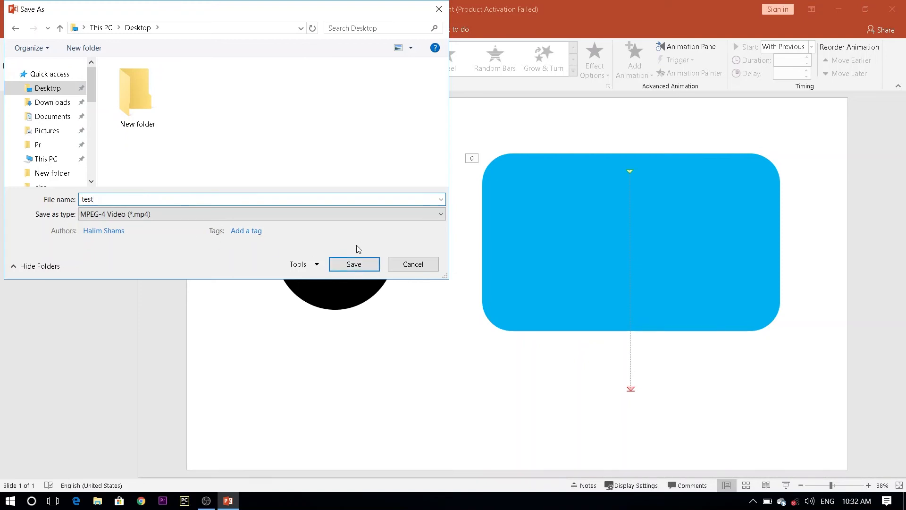
{"action": "left_click", "coordinate": [353, 264]}
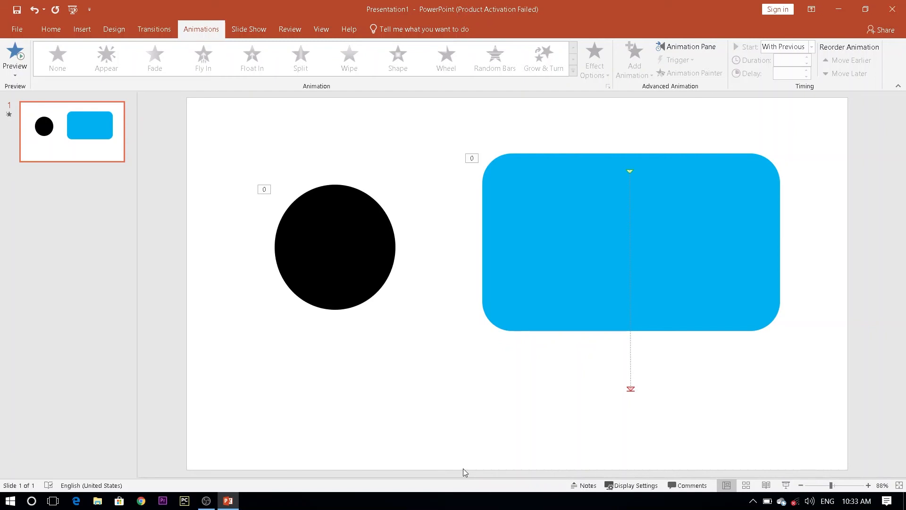
Switch to the desktop, refresh it, and play the exported test.mp4 video before closing the player.
{"action": "left_click", "coordinate": [835, 10]}
{"action": "right_click", "coordinate": [587, 32]}
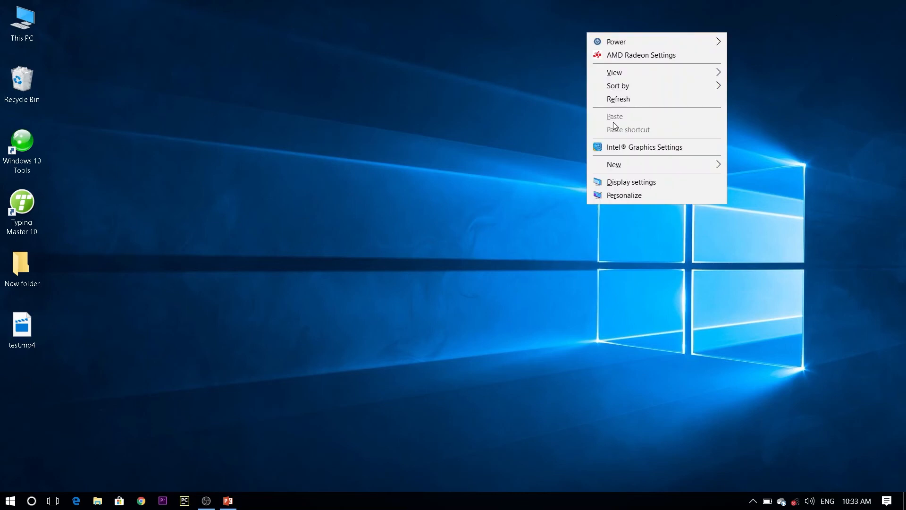
{"action": "left_click", "coordinate": [610, 101]}
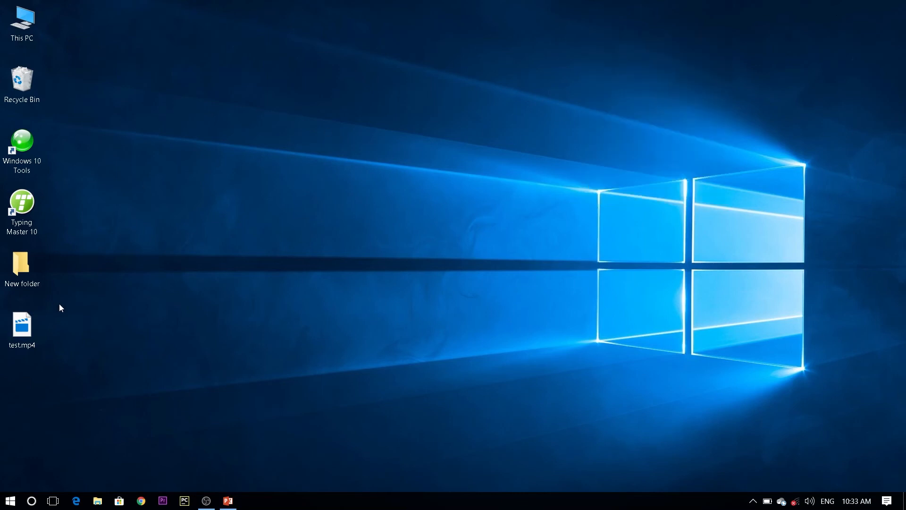
{"action": "double_click", "coordinate": [34, 327]}
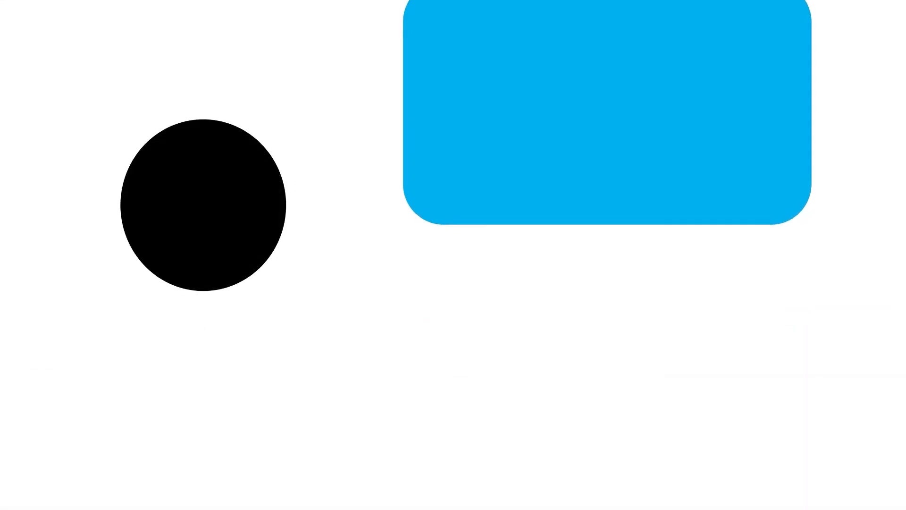
{"action": "left_click_drag", "start_coordinate": [98, 443], "coordinate": [10, 450]}
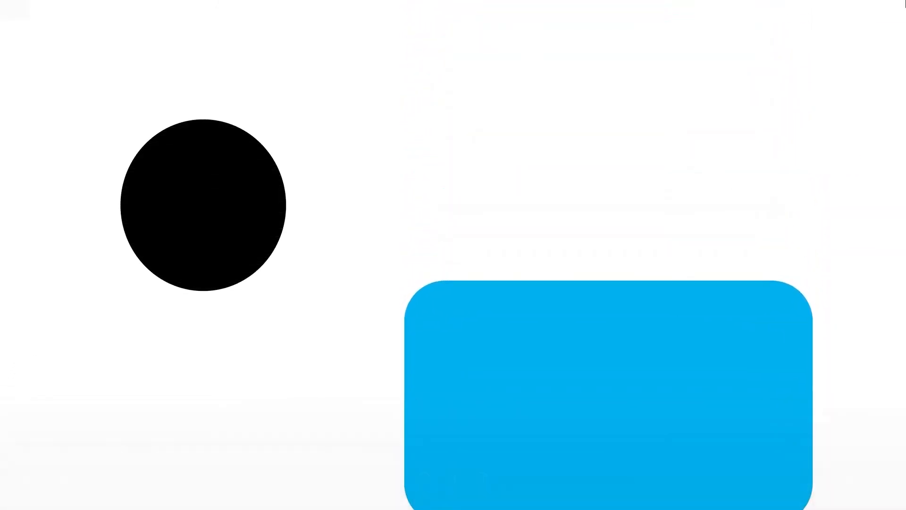
{"action": "left_click", "coordinate": [895, 5]}
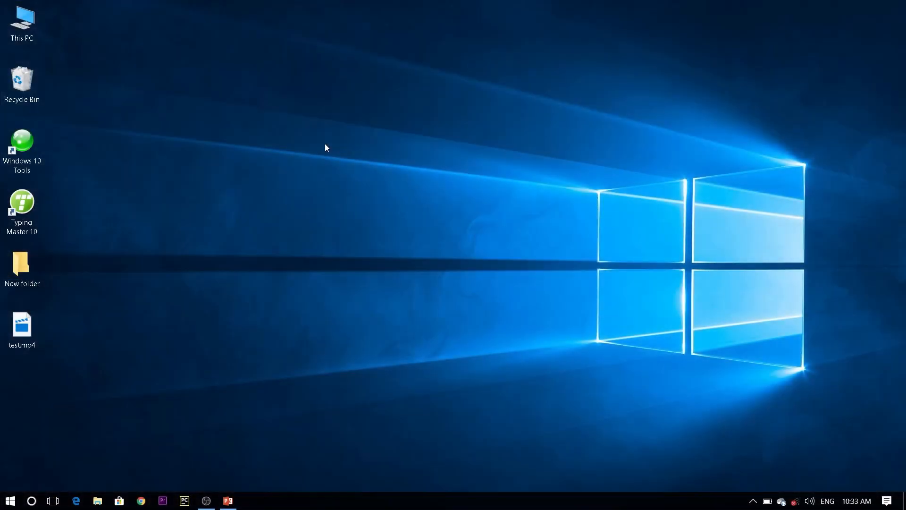
Refresh the desktop and delete test.mp4 from it.
{"action": "right_click", "coordinate": [324, 143]}
{"action": "left_click", "coordinate": [365, 217]}
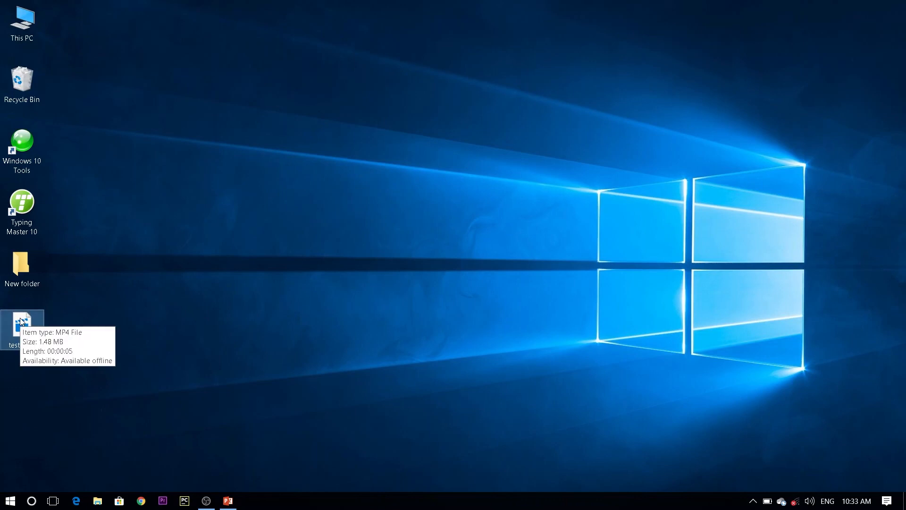
{"action": "key", "text": "Delete"}
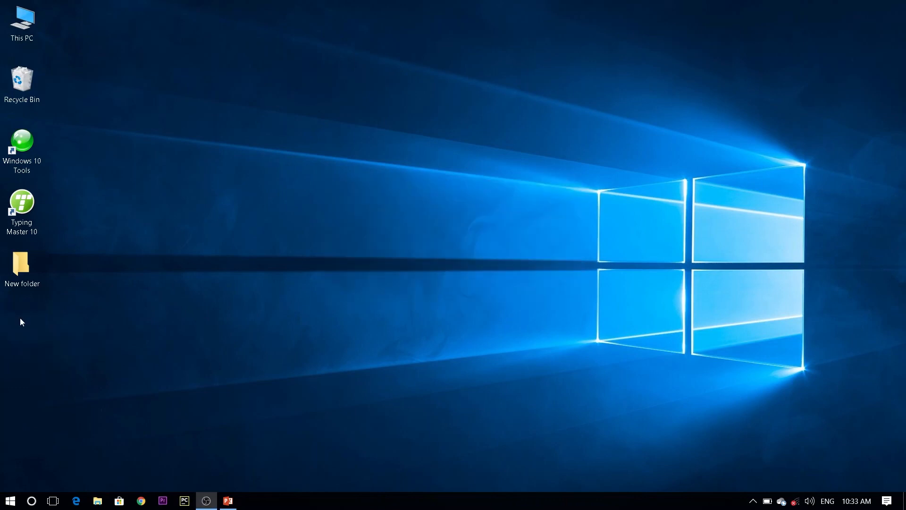
Switch back to PowerPoint and review the video export quality options, keeping Ultra HD (4K), without creating a video.
{"action": "left_click", "coordinate": [228, 500]}
{"action": "left_click", "coordinate": [19, 29]}
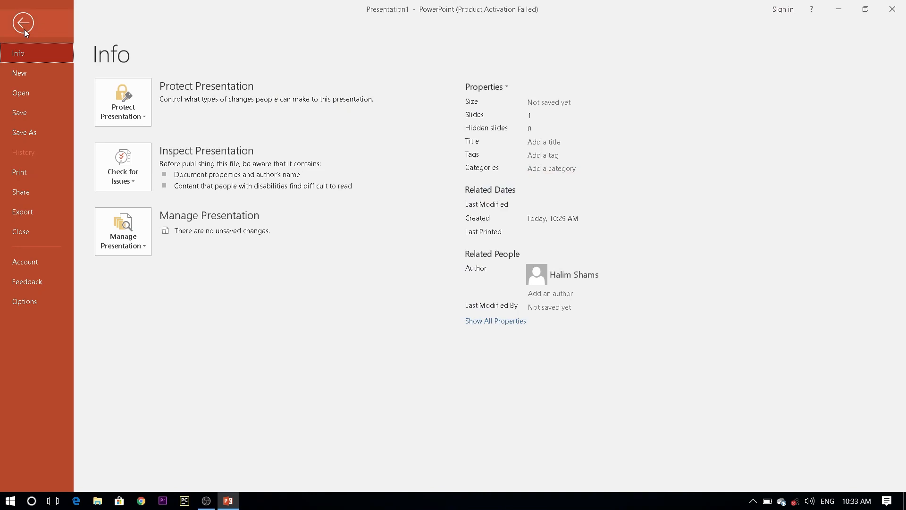
{"action": "left_click", "coordinate": [26, 210]}
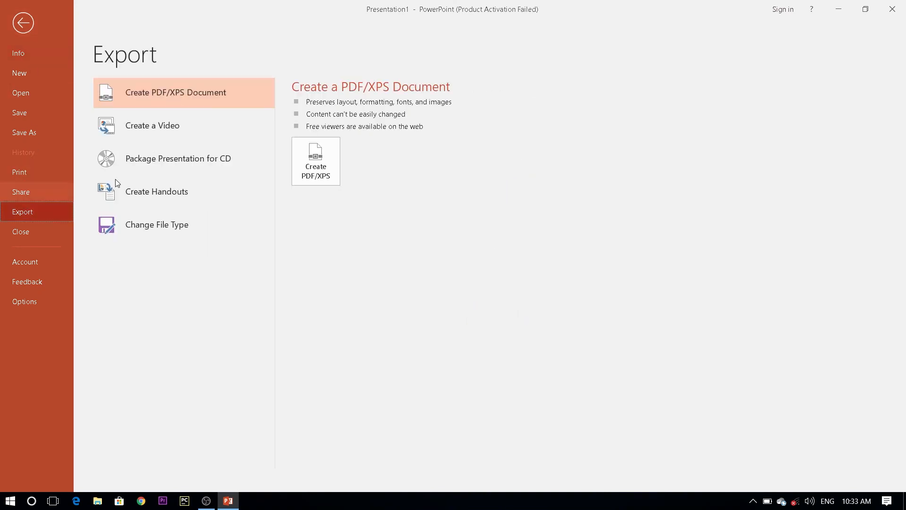
{"action": "left_click", "coordinate": [150, 128]}
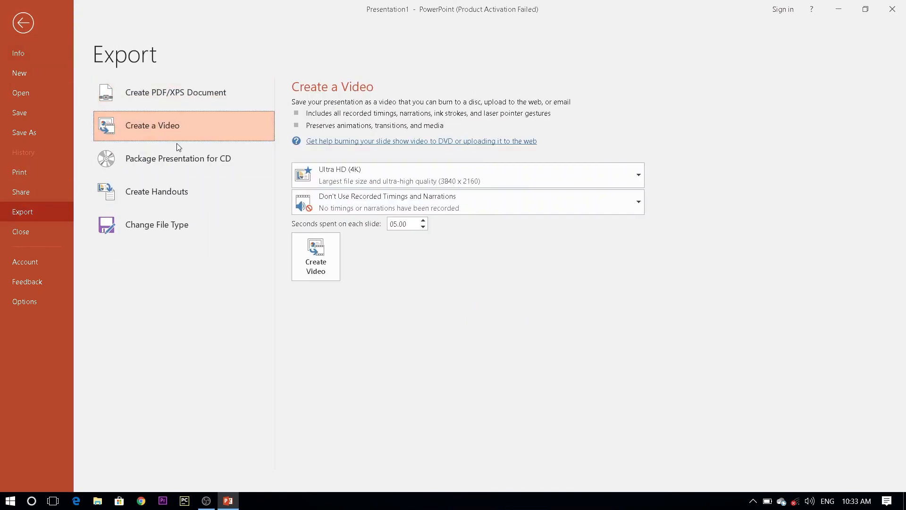
{"action": "left_click", "coordinate": [360, 181]}
{"action": "left_click", "coordinate": [345, 210]}
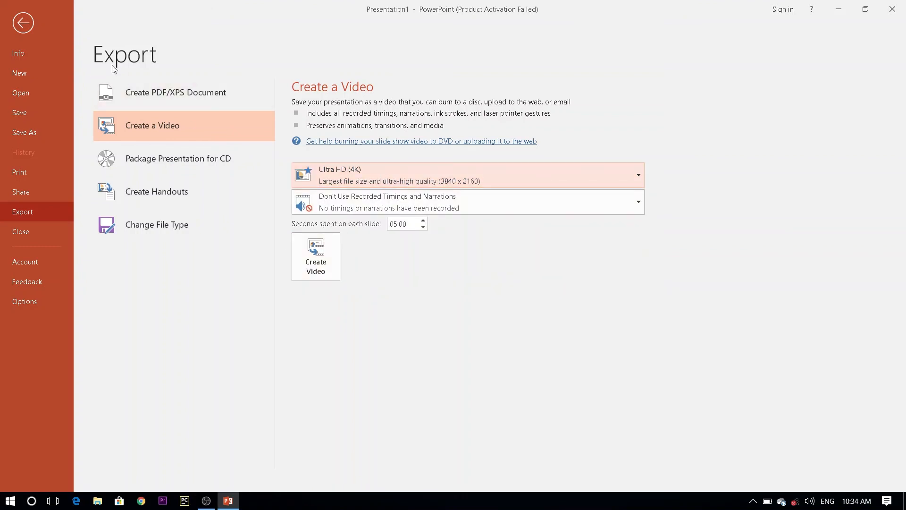
{"action": "left_click", "coordinate": [31, 29]}
View the file formats available for saving a copy of the presentation, cancel the save, and return to the slide.
{"action": "left_click", "coordinate": [15, 31]}
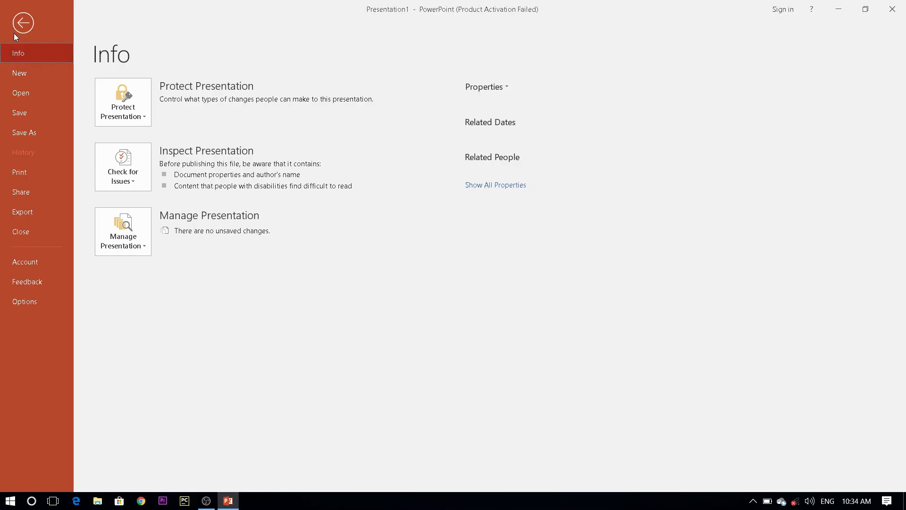
{"action": "left_click", "coordinate": [30, 128]}
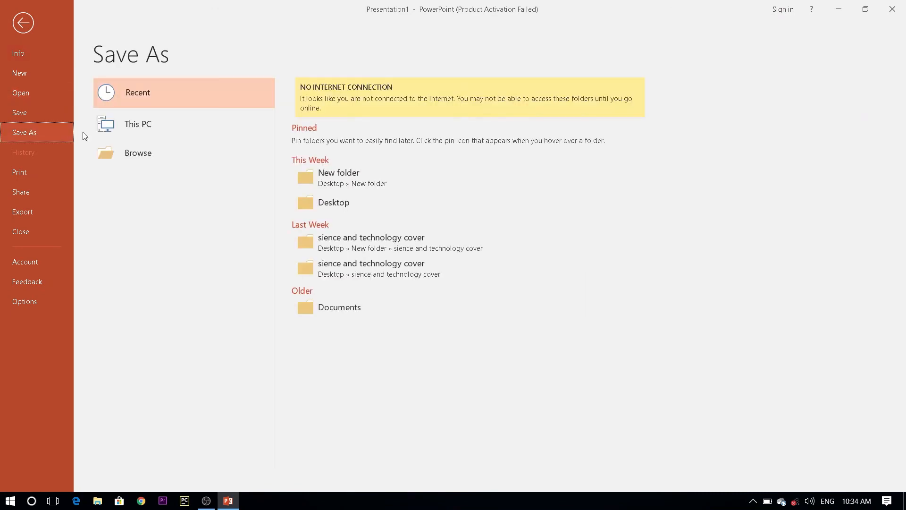
{"action": "left_click", "coordinate": [143, 157]}
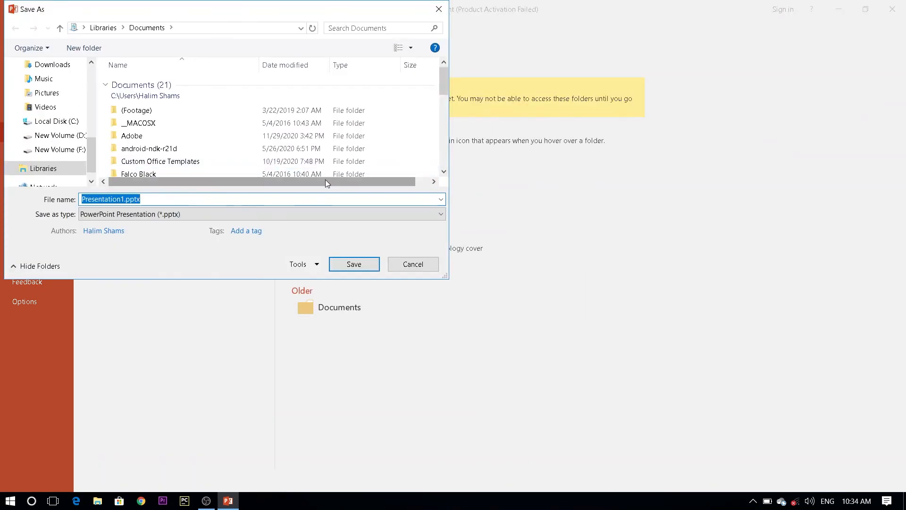
{"action": "left_click", "coordinate": [316, 214]}
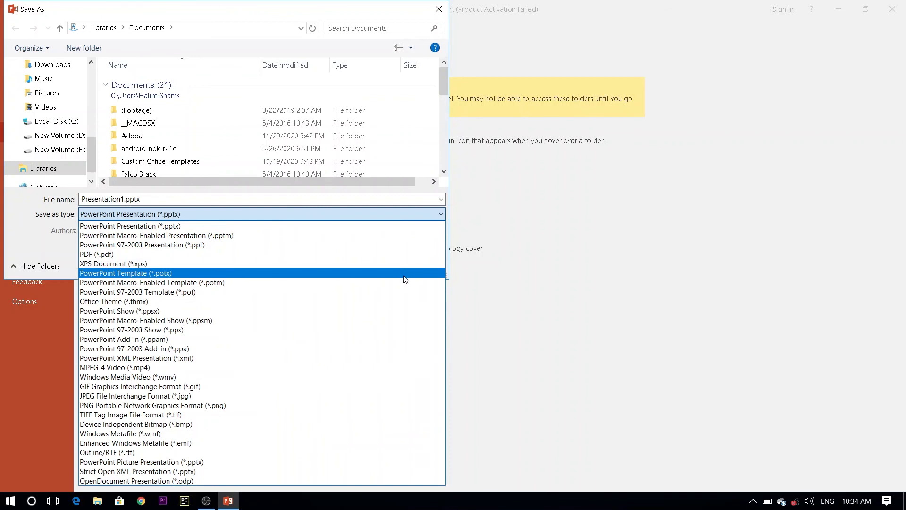
{"action": "left_click", "coordinate": [446, 131]}
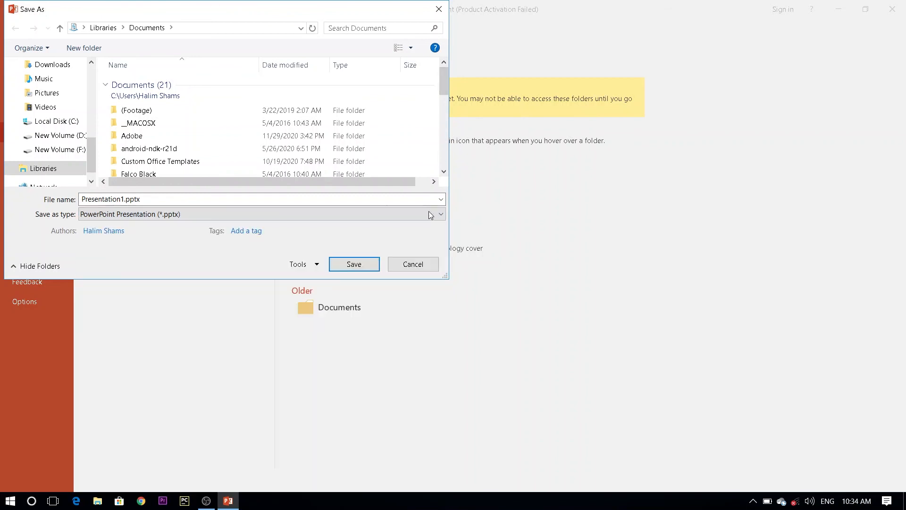
{"action": "left_click", "coordinate": [410, 267]}
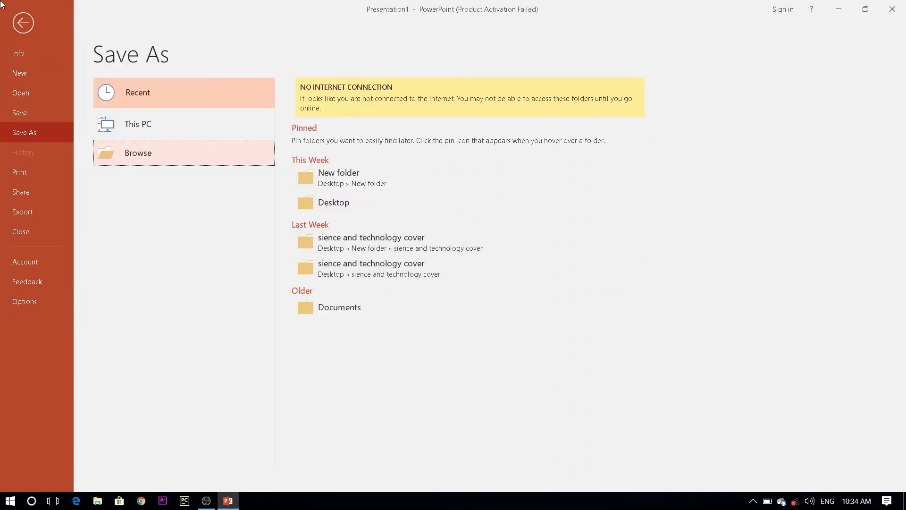
{"action": "left_click", "coordinate": [25, 22]}
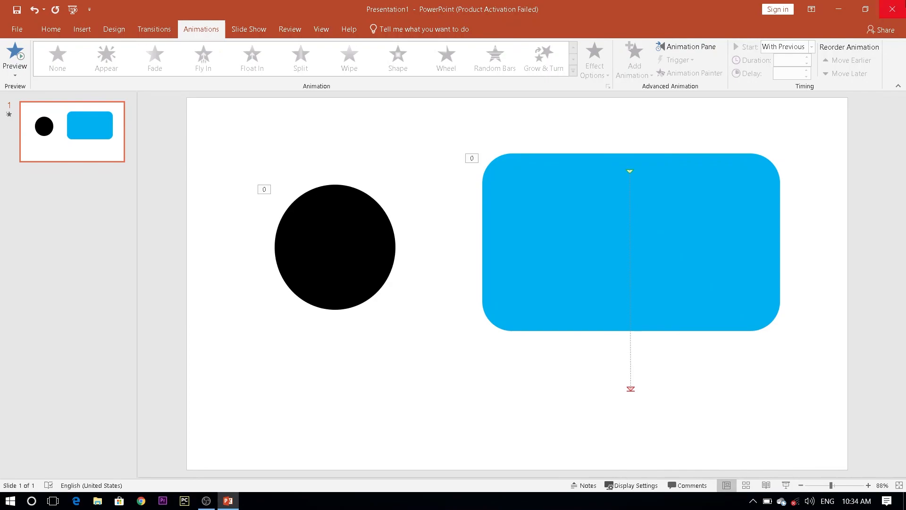
Minimize the presentation window and refresh the desktop.
{"action": "left_click", "coordinate": [846, 4]}
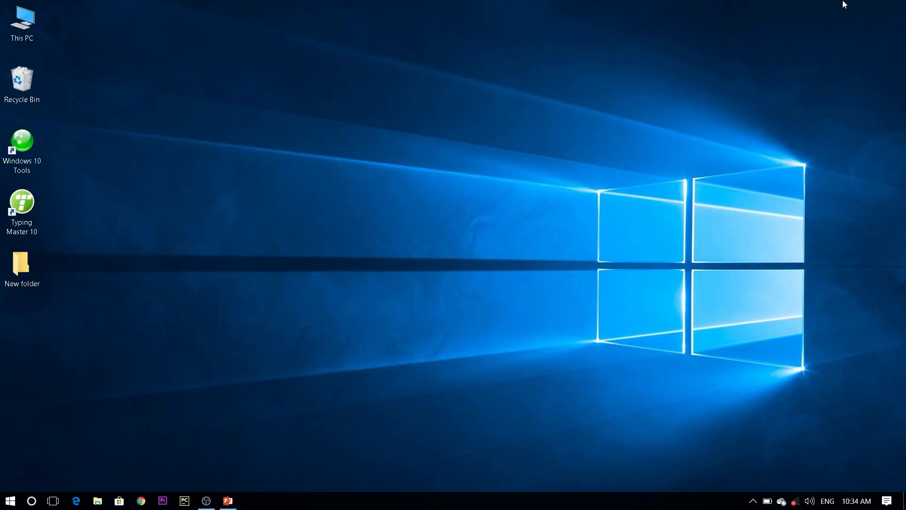
{"action": "right_click", "coordinate": [456, 55]}
{"action": "left_click", "coordinate": [496, 124]}
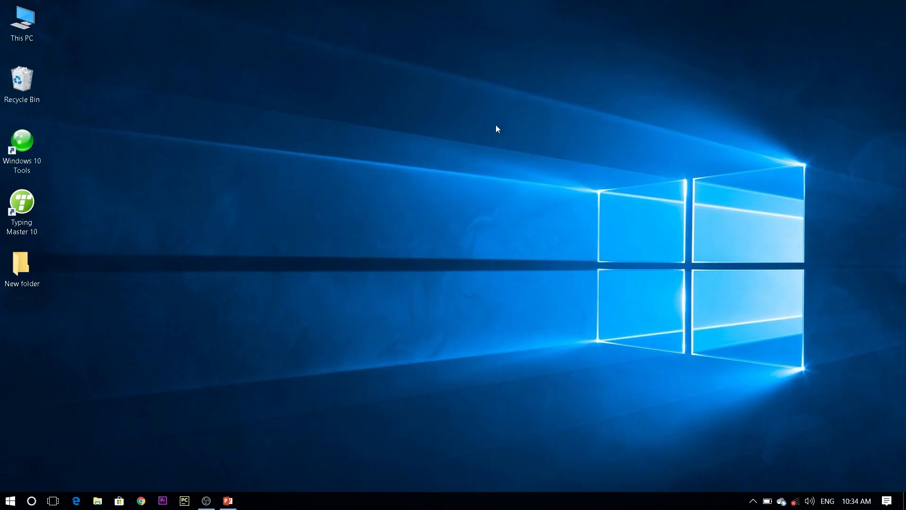